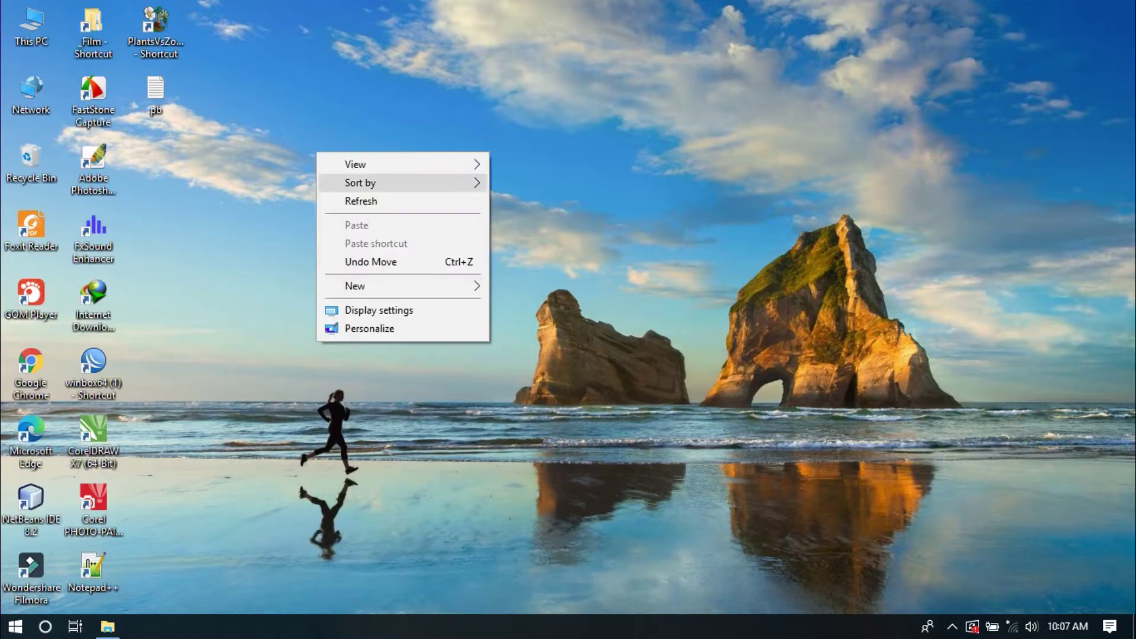
Step: Launch the xampp-portable-win32-5.6.40-0-VC11 installer from the PB Offline folder on Data (D:)
click(355, 203)
click(107, 626)
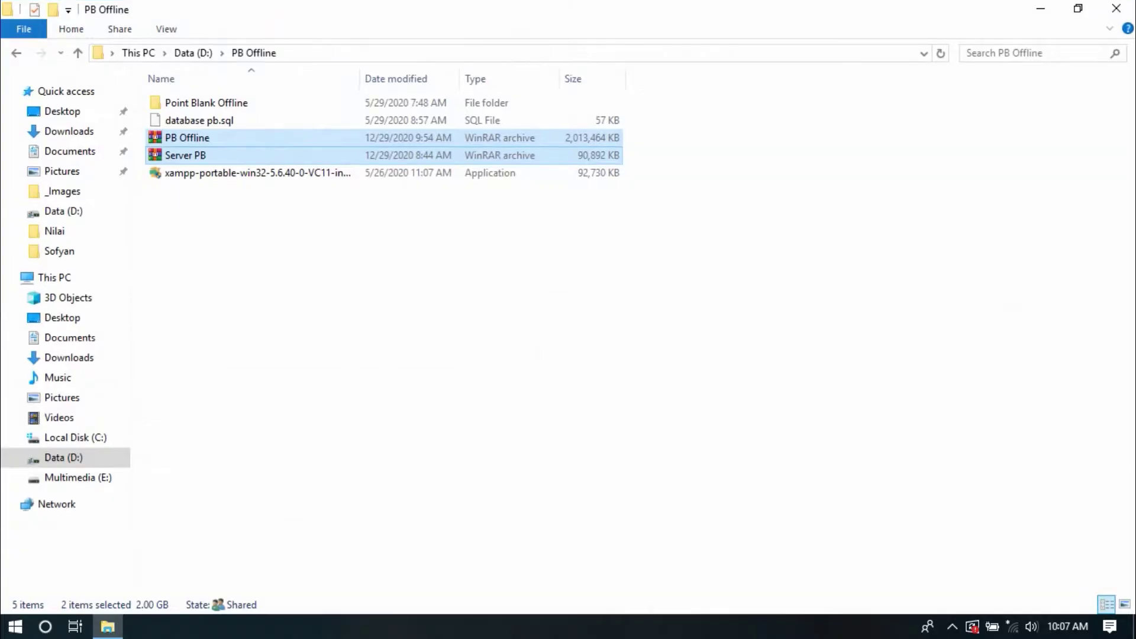
key(Escape)
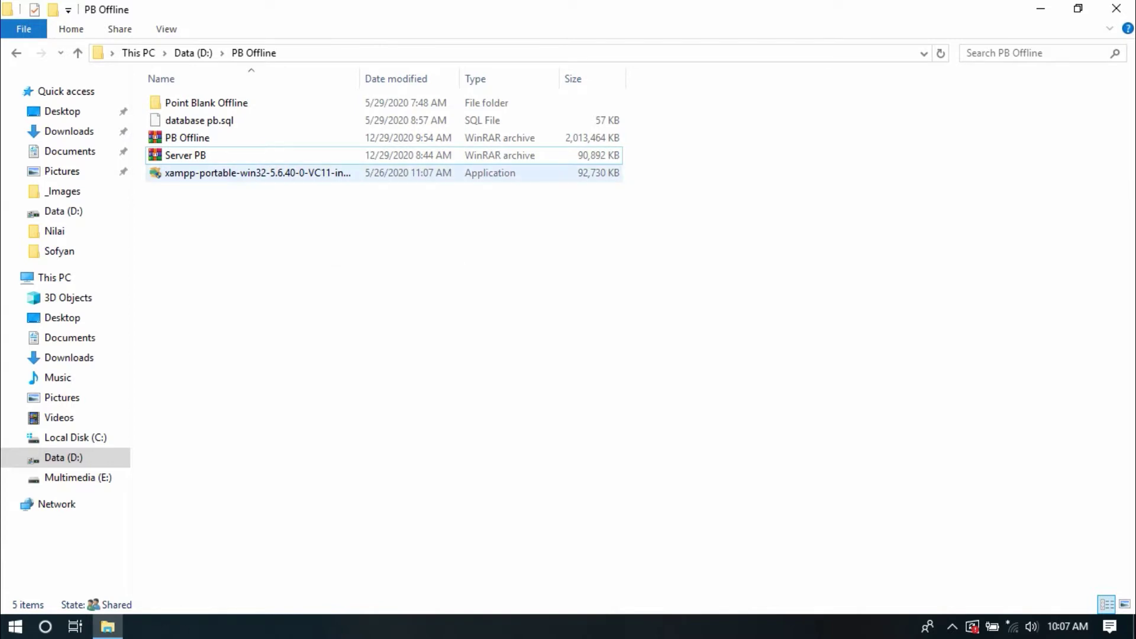
click(255, 173)
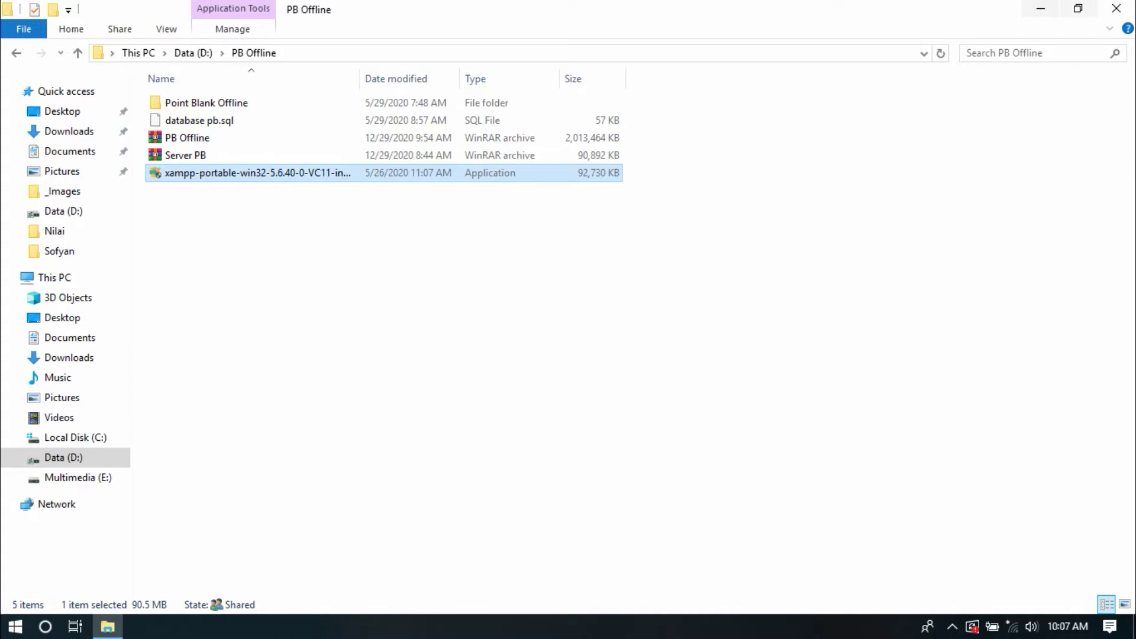
click(1041, 8)
right_click(437, 203)
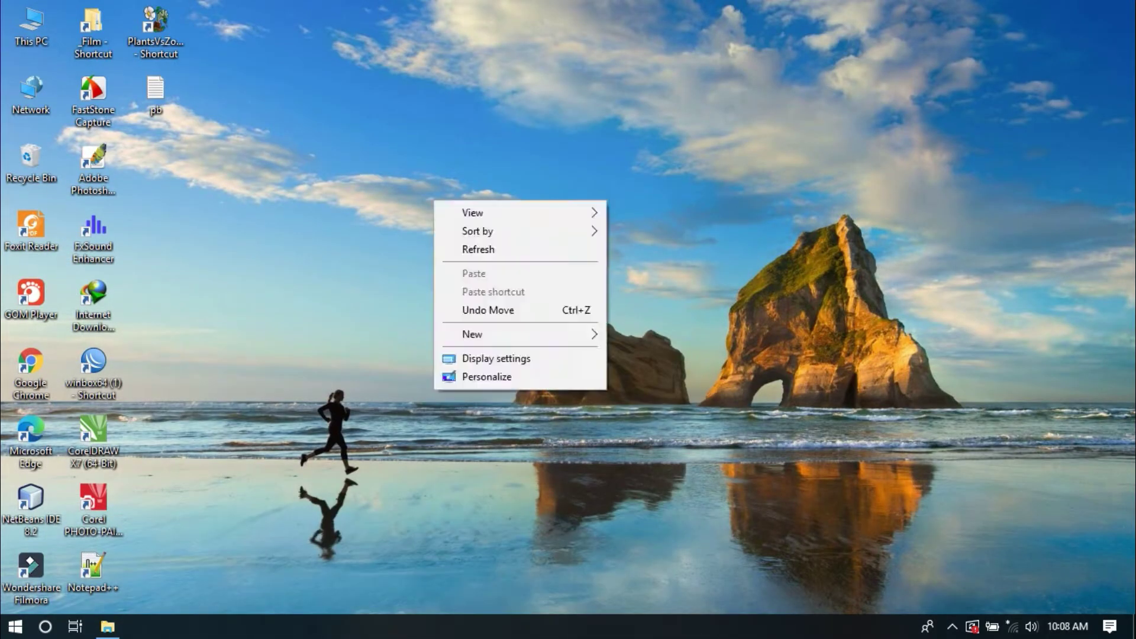
click(467, 249)
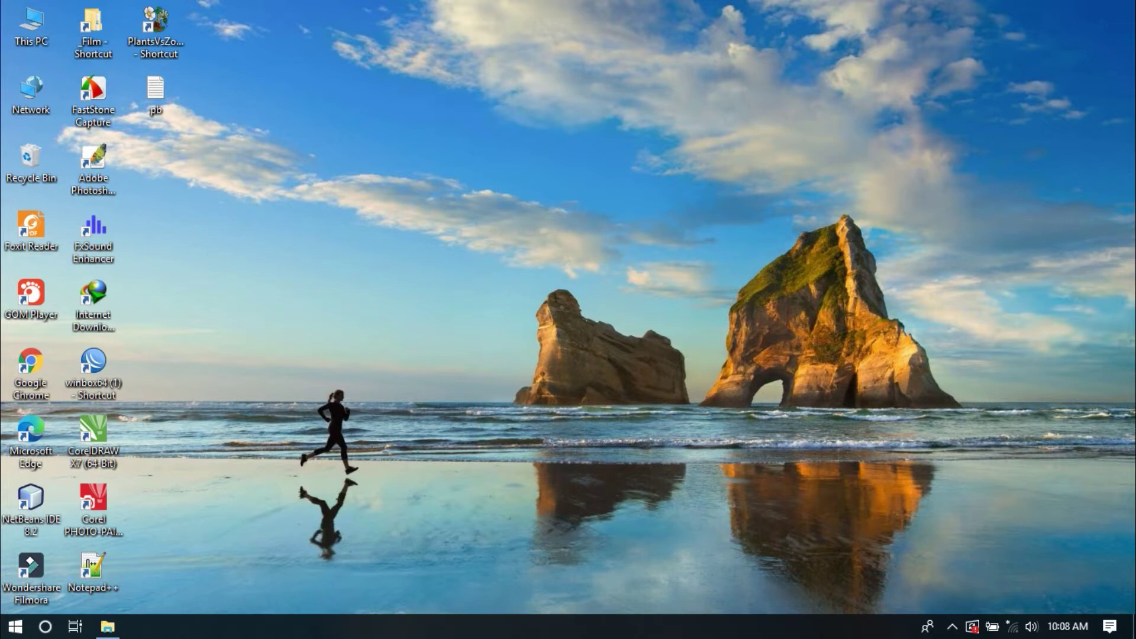
click(568, 338)
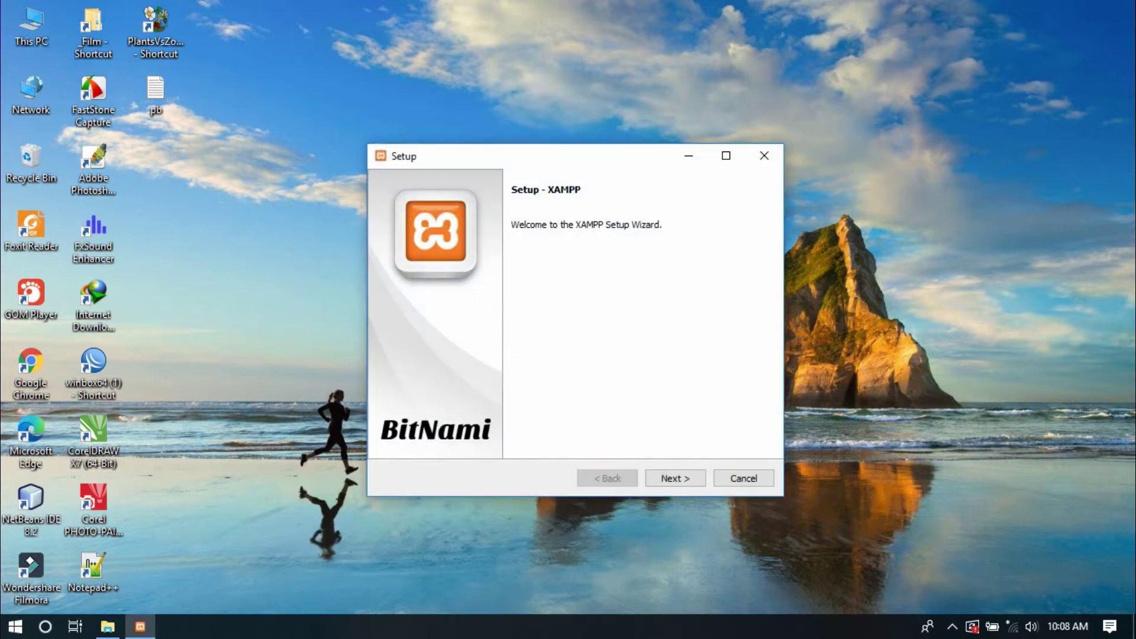
Step: Start installing XAMPP into C:\xampp with the default setup options and dismiss the browser choice for the Bitnami page
key(Return)
key(Return)
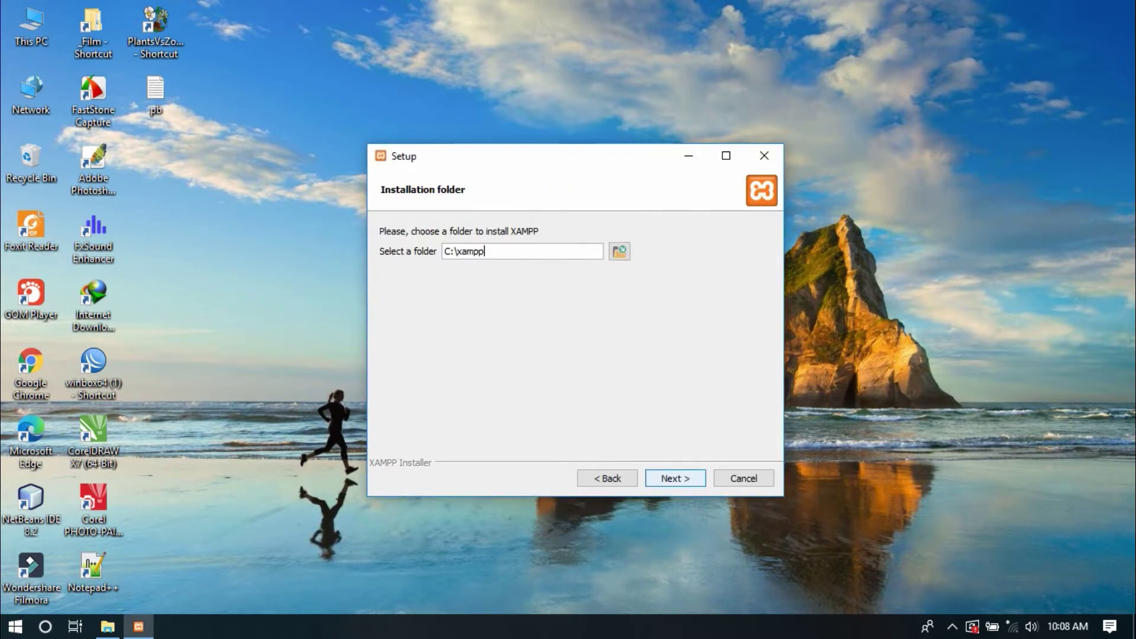
key(Return)
key(Return)
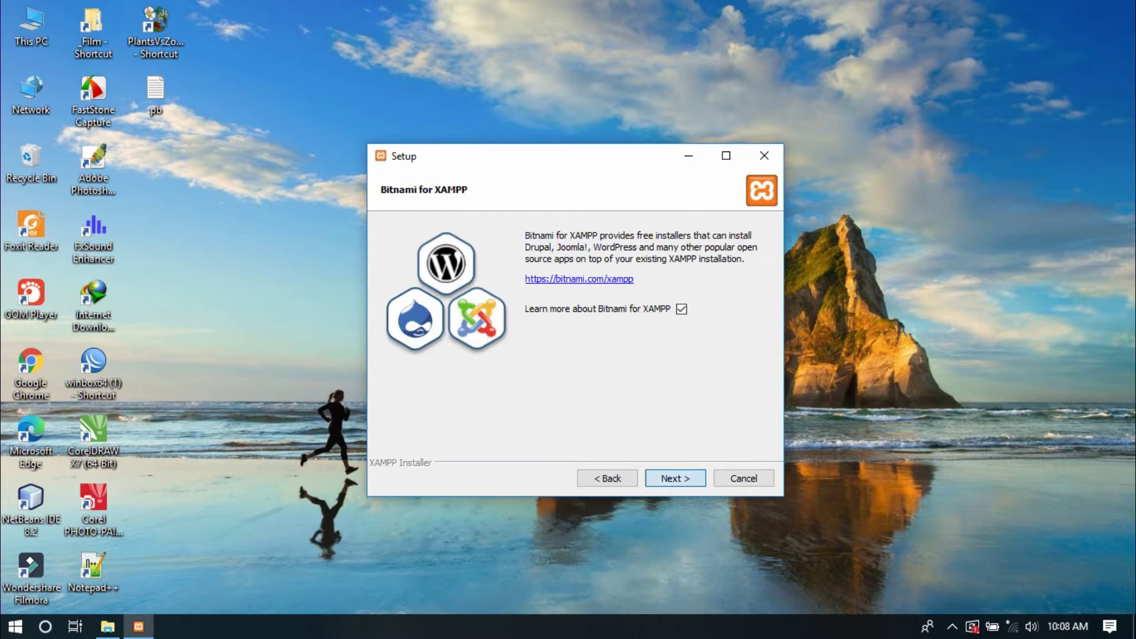
key(Return)
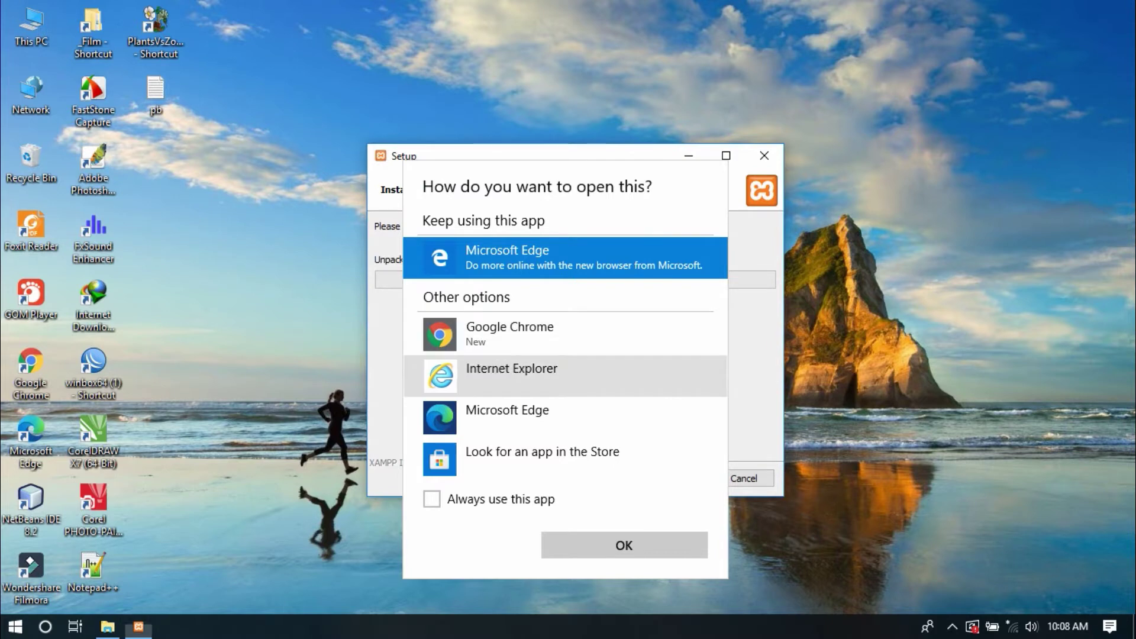
key(Escape)
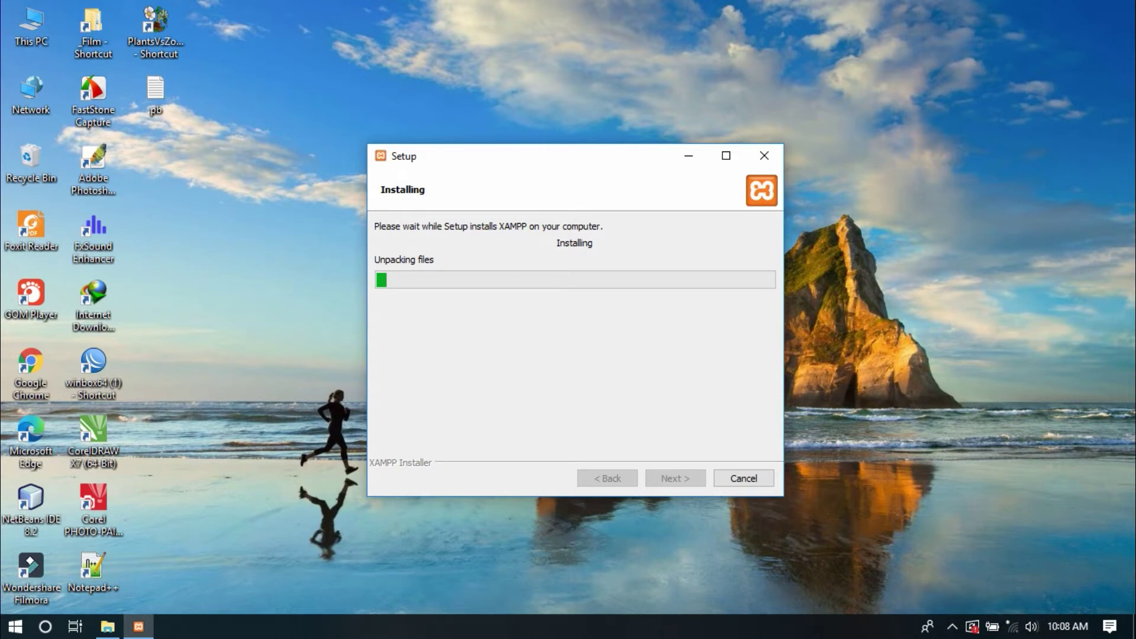
click(953, 627)
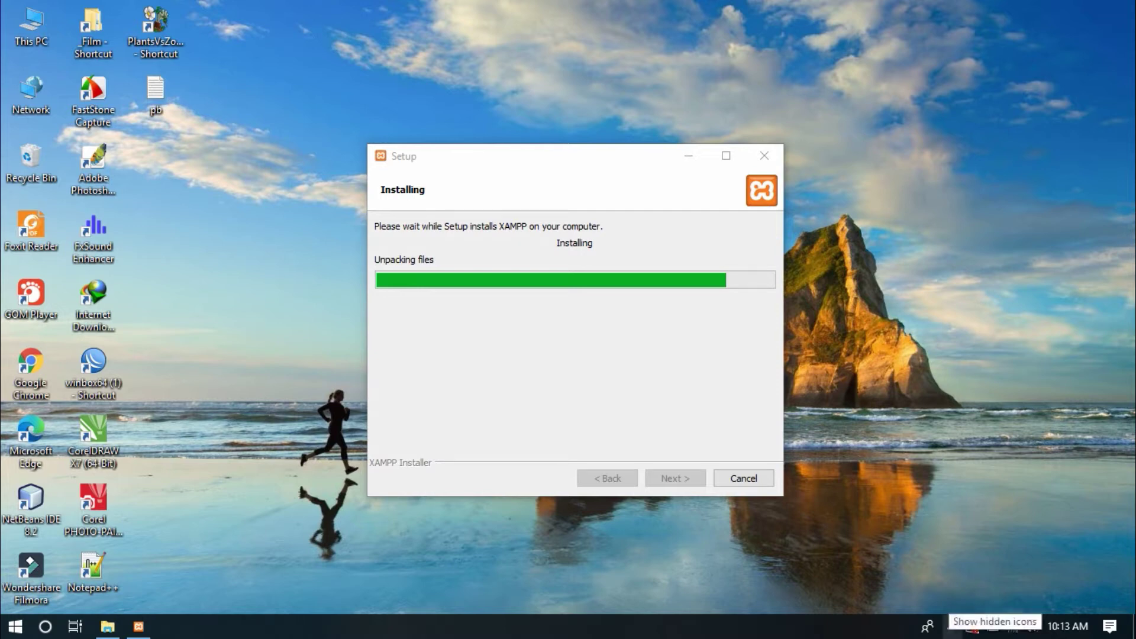
click(952, 626)
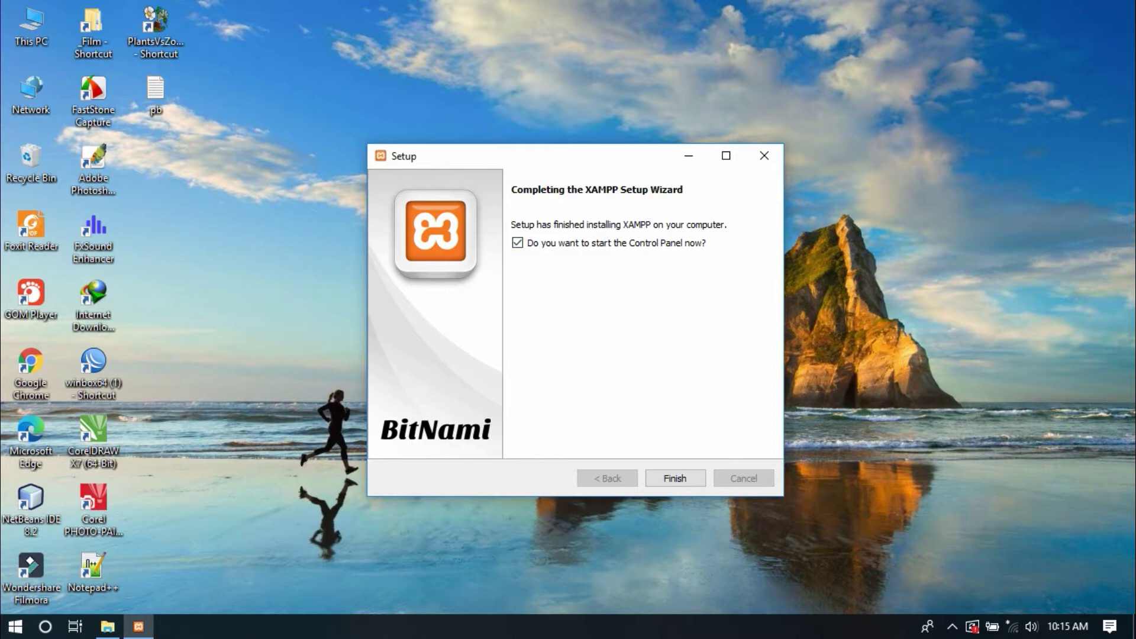
Step: Finish the XAMPP setup with the Control Panel set to start, and save English as its language
click(675, 478)
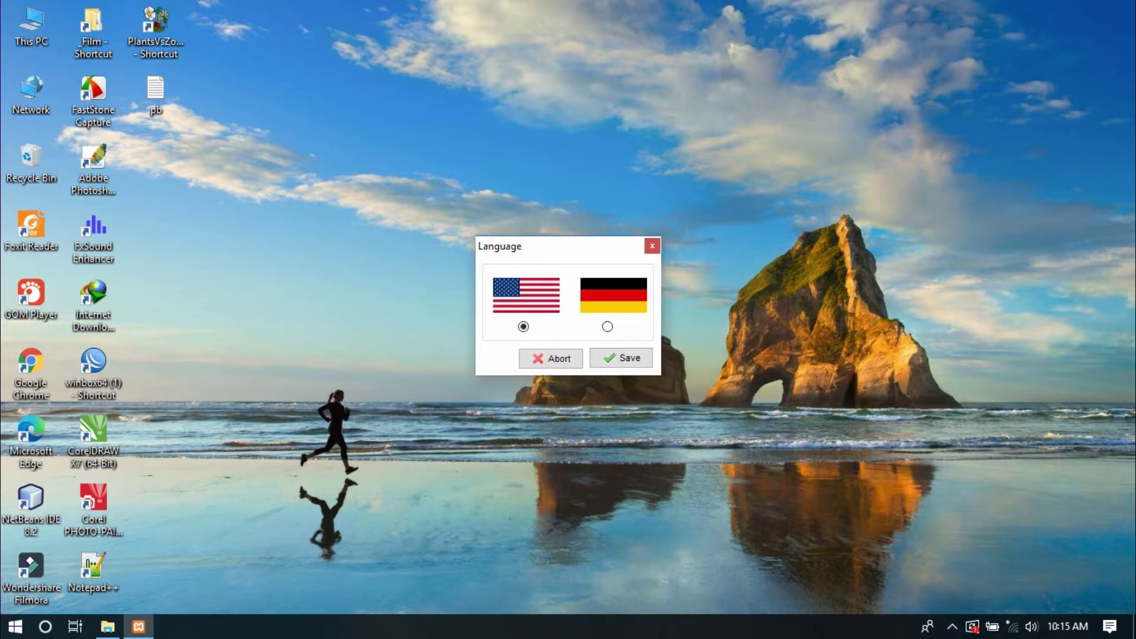
click(621, 357)
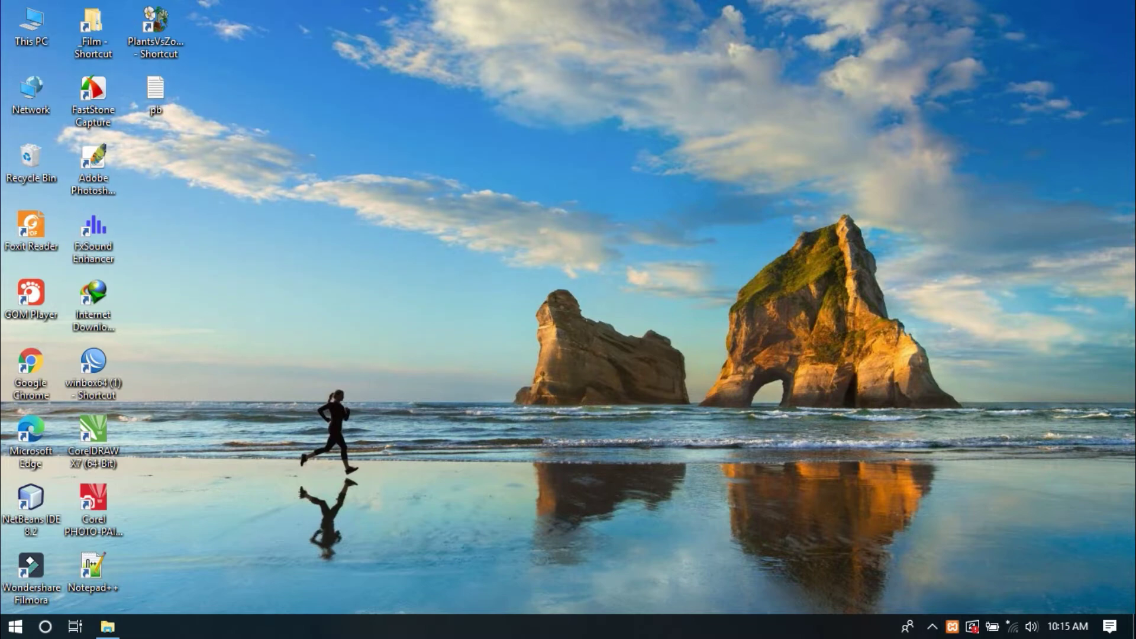
Step: Bring up the XAMPP Control Panel from the background and start the Apache and MySQL modules
click(932, 626)
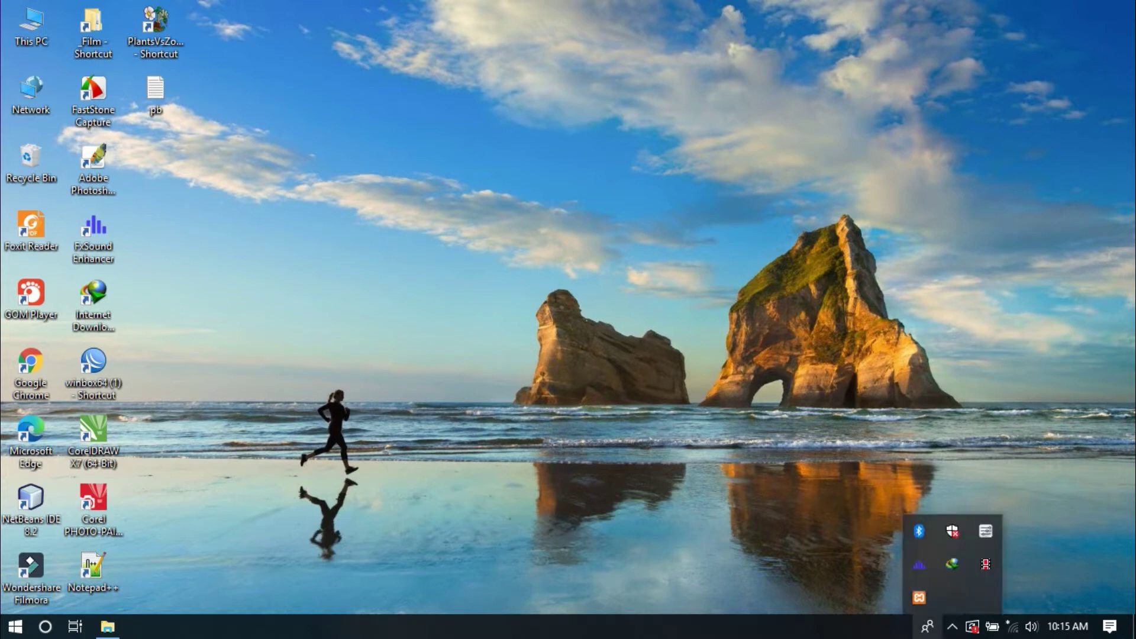
click(919, 597)
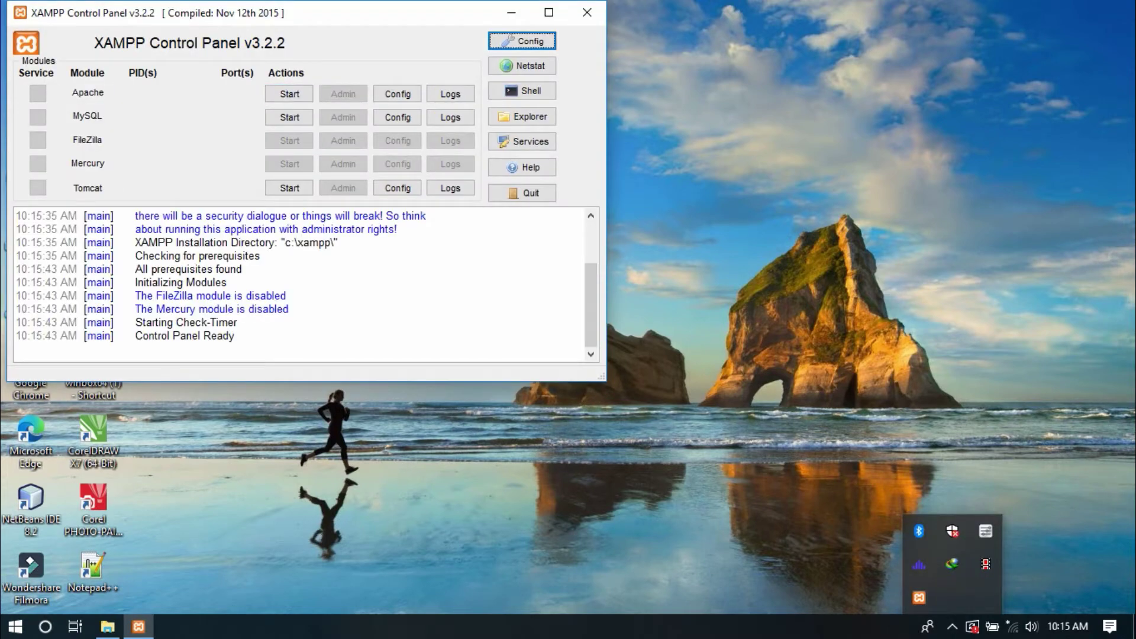
drag(306, 12, 519, 104)
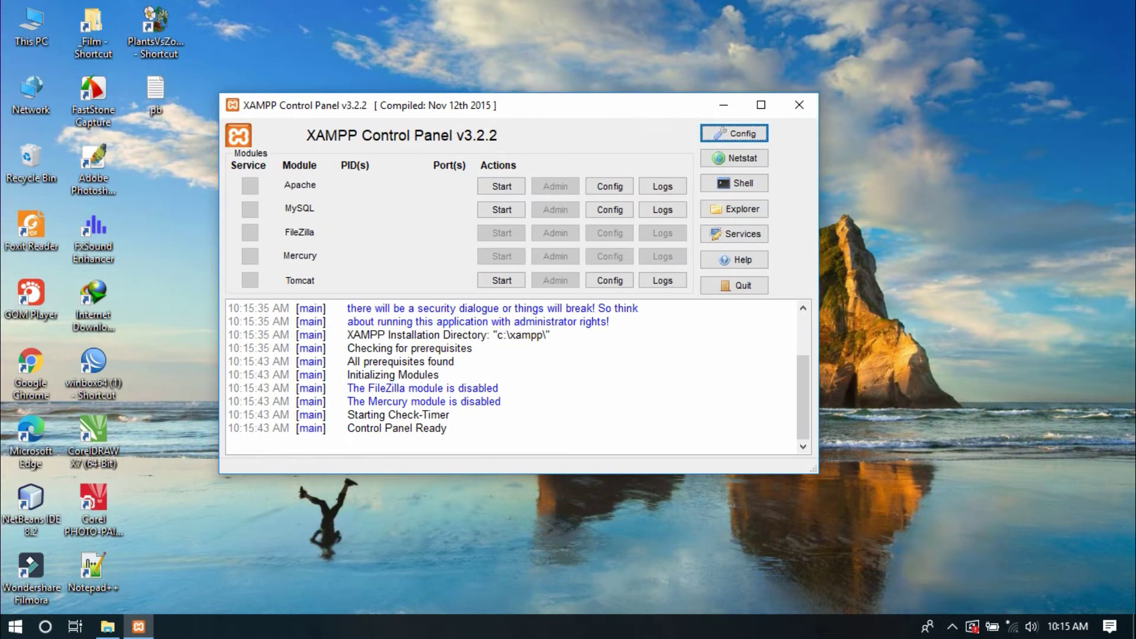
click(501, 186)
click(501, 209)
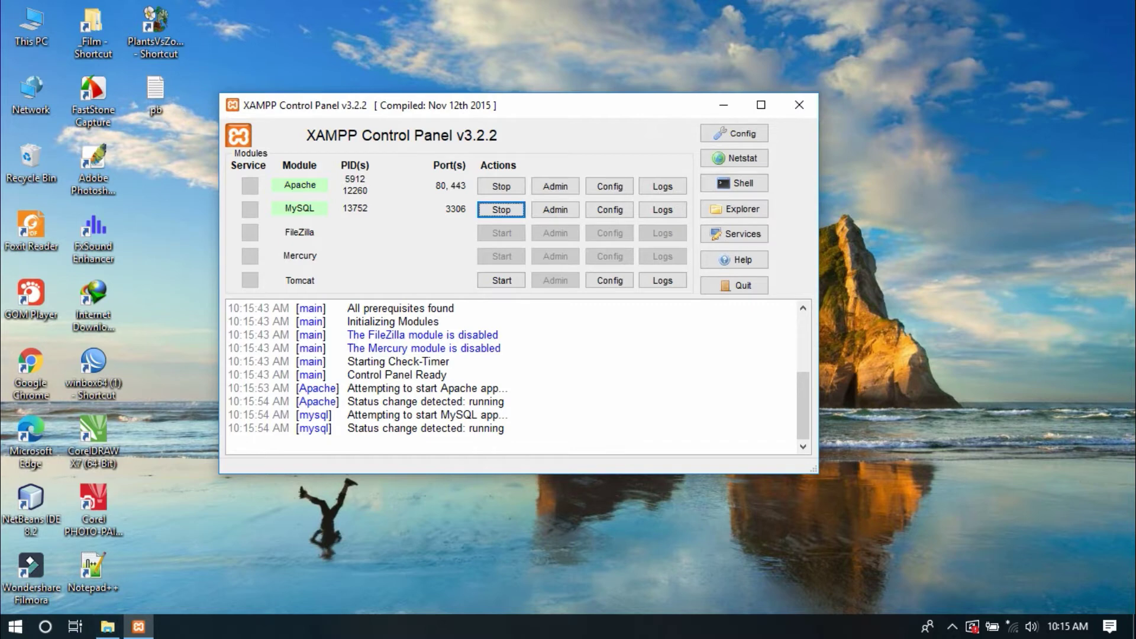
Step: Open localhost/phpmyadmin in Google Chrome
double_click(30, 372)
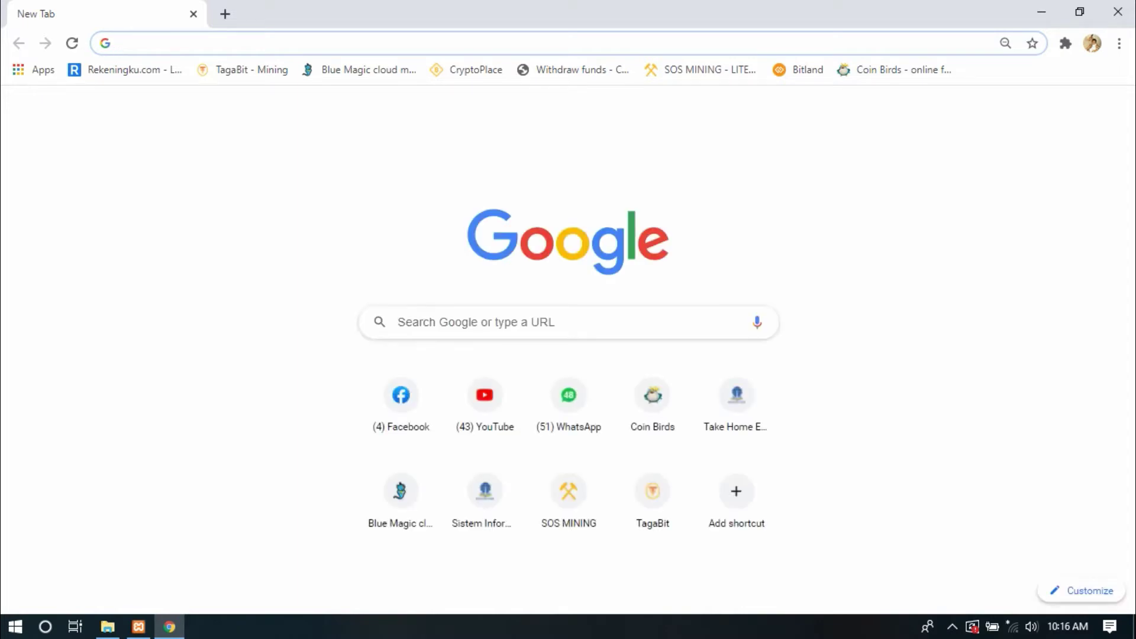
text(localhots)
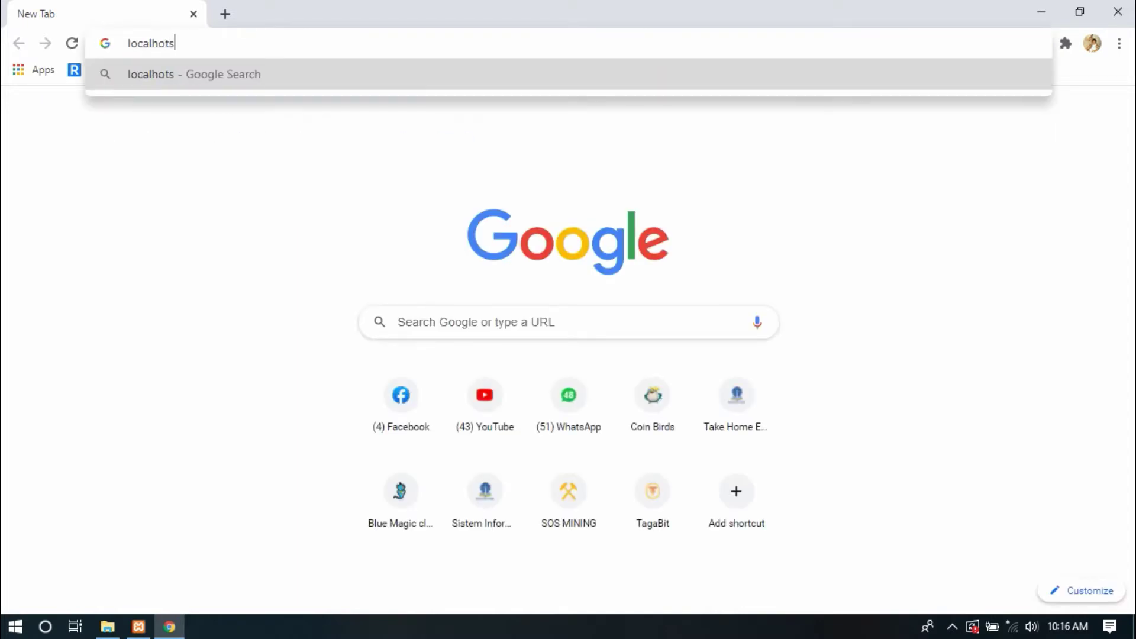
key(BackSpace)
key(BackSpace)
text(st/phy)
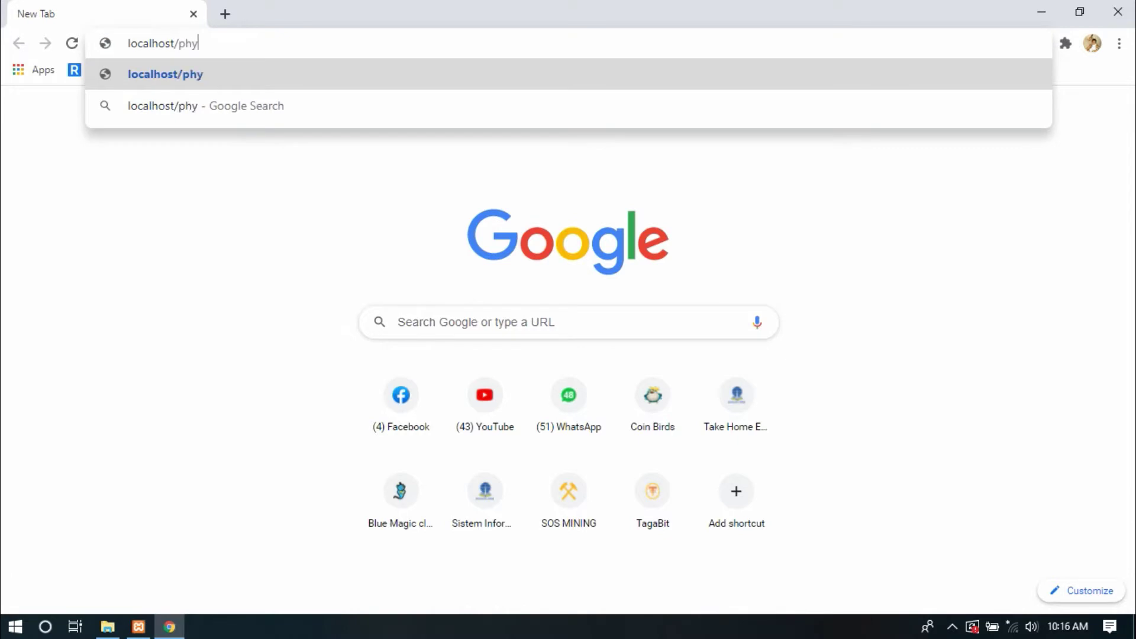
key(BackSpace)
text(pmyadmin)
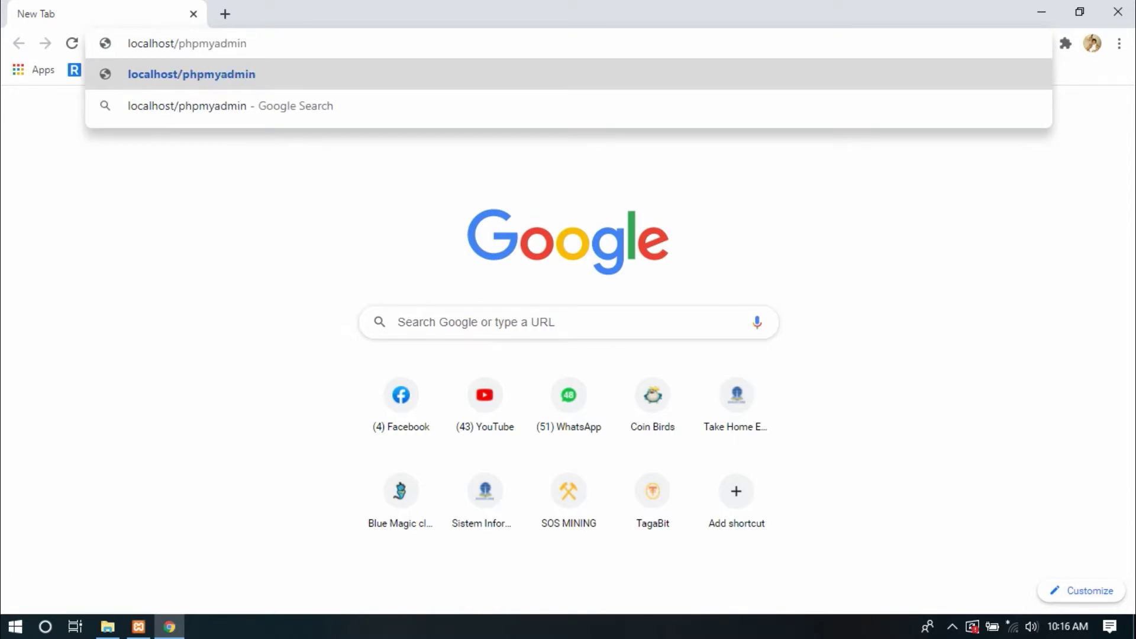
key(Return)
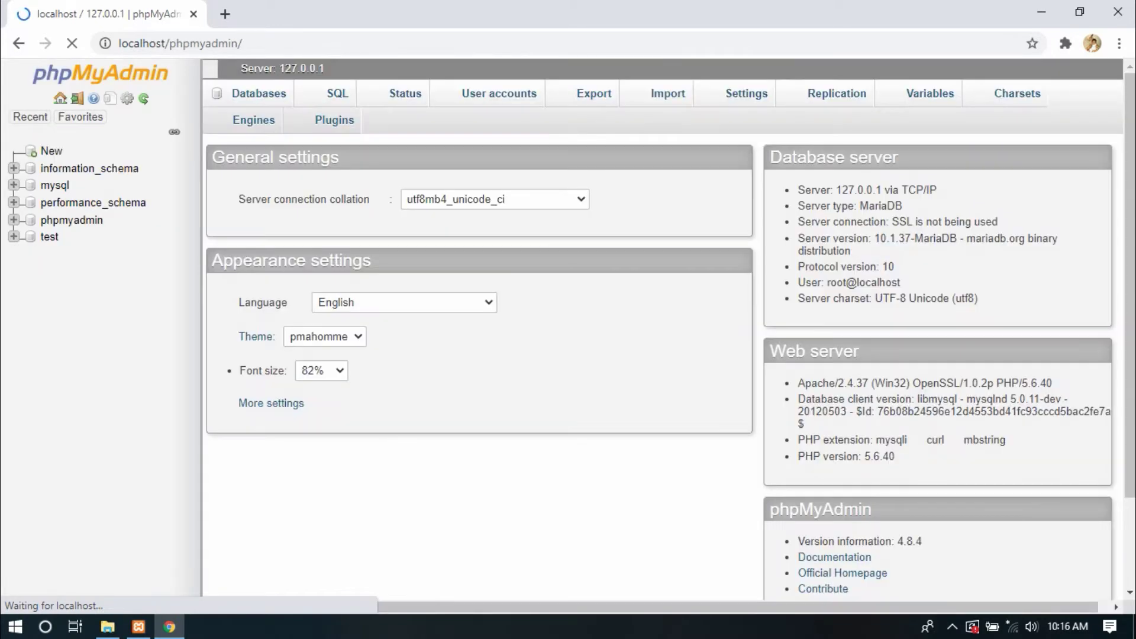
scroll(663, 360, down, 1)
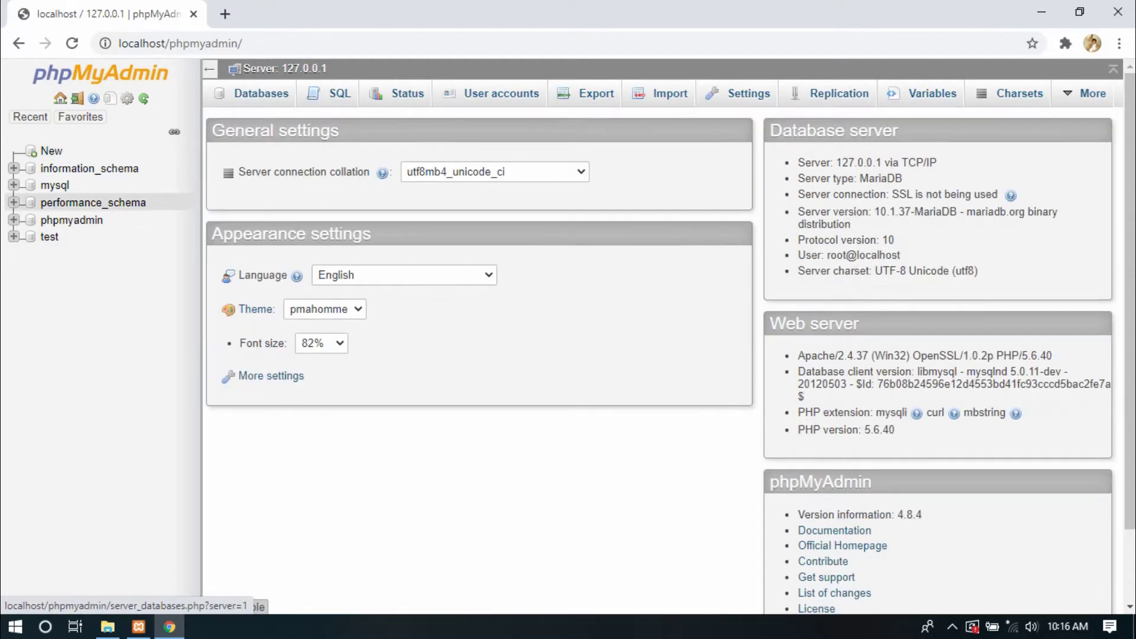
Step: Check File Explorer's PB Offline folder for the database pb.sql file
click(108, 627)
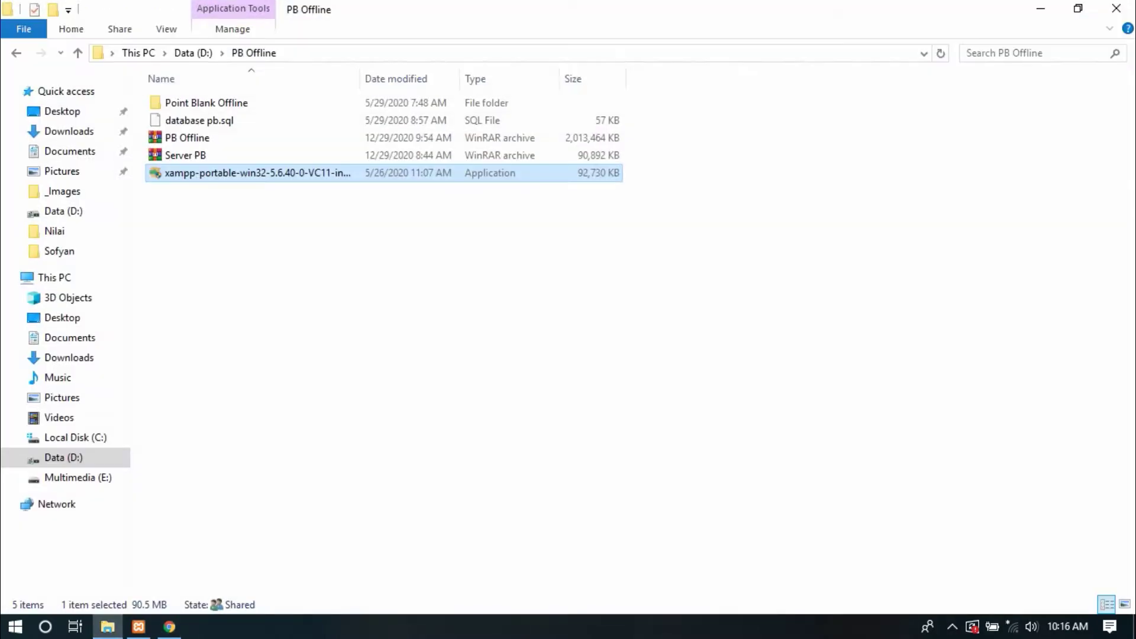
click(199, 121)
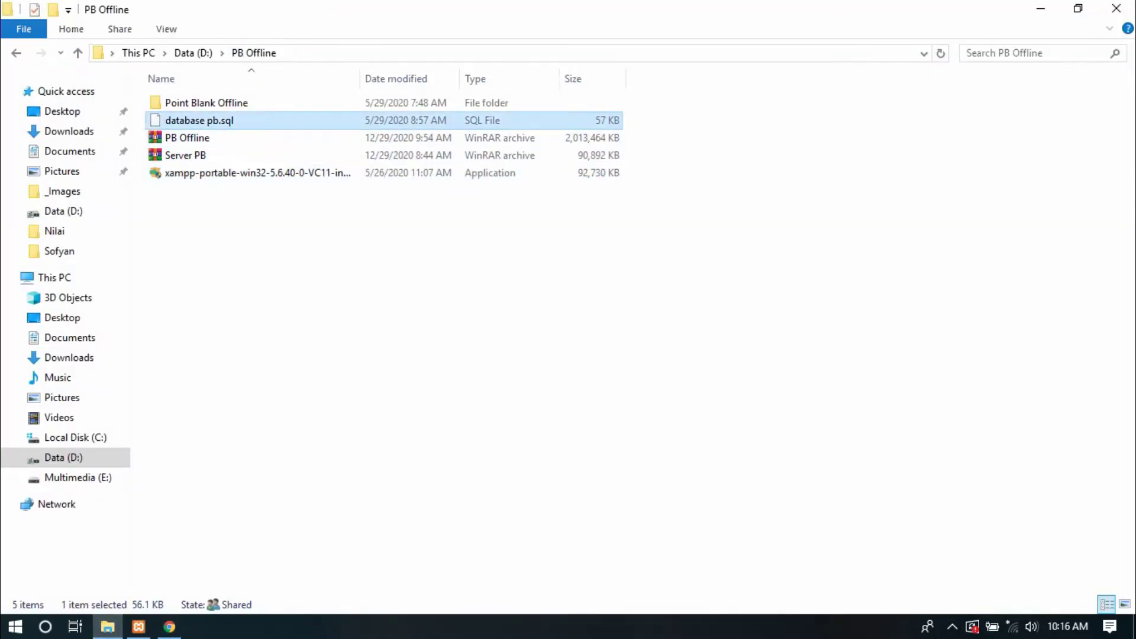
ctrl+click(199, 120)
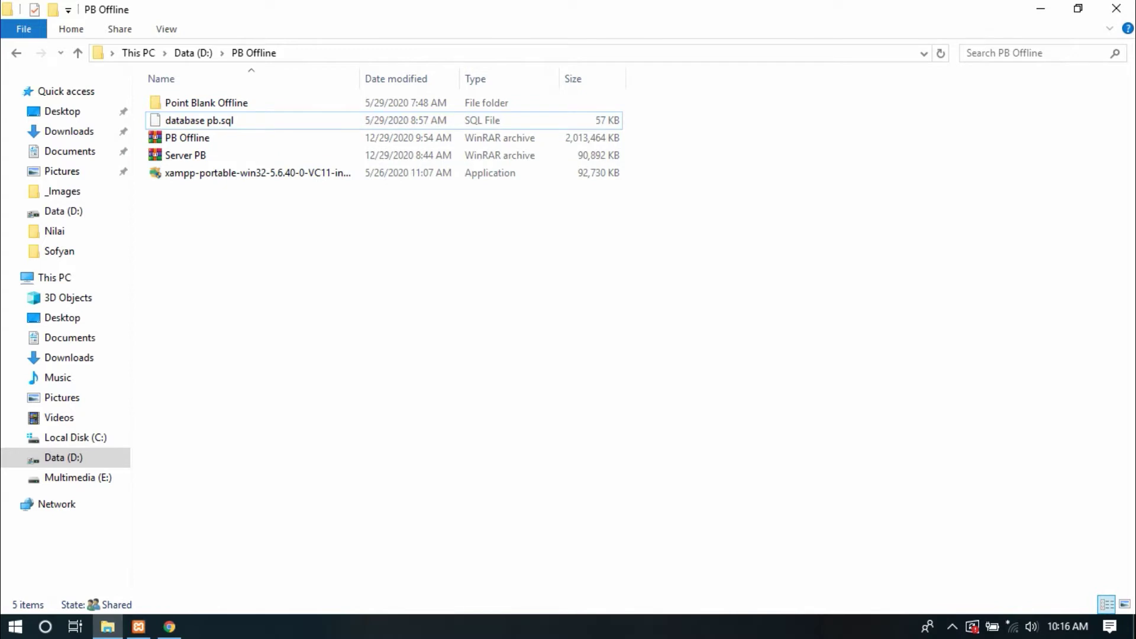
Step: Back in Google Chrome, create a new phpMyAdmin database named pb with the latin1_swedish_ci collation
click(170, 626)
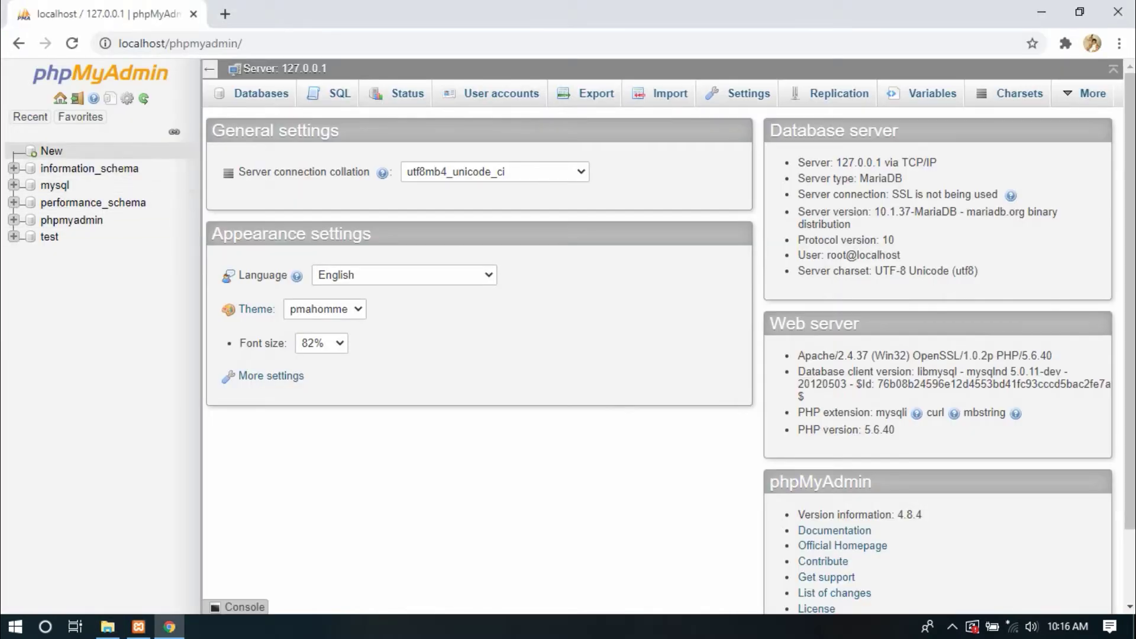
click(51, 151)
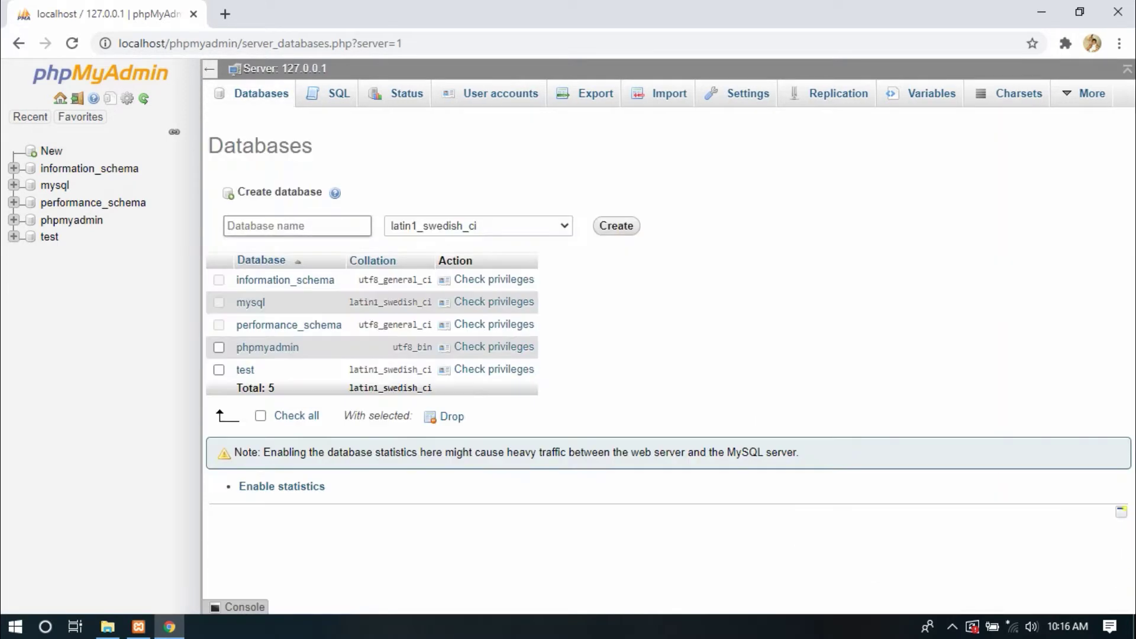
text(pb)
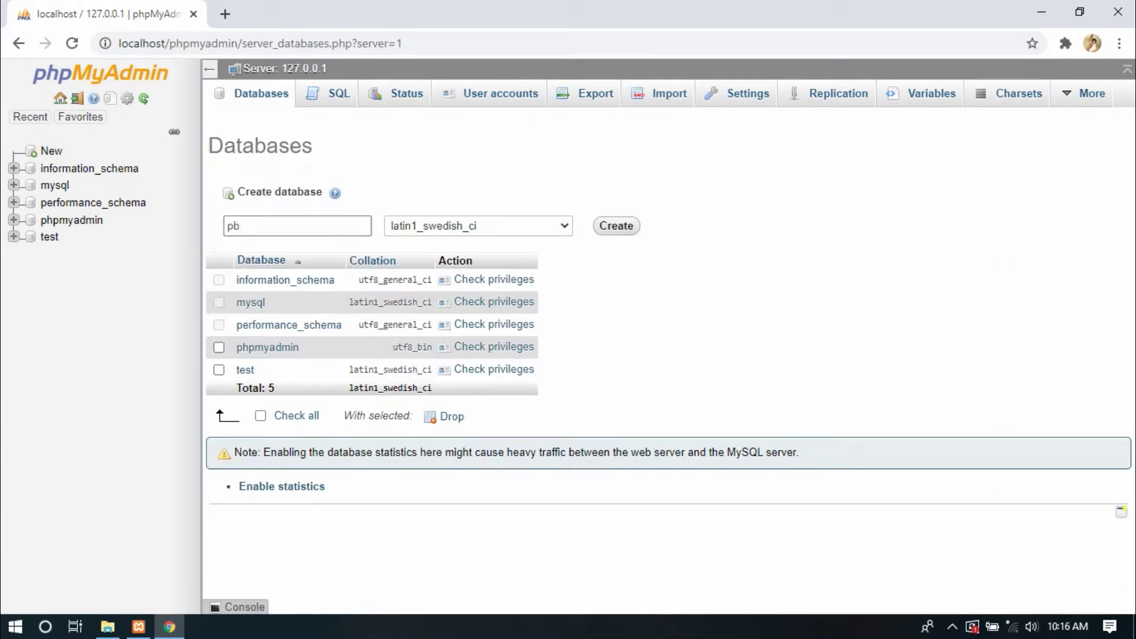
key(Return)
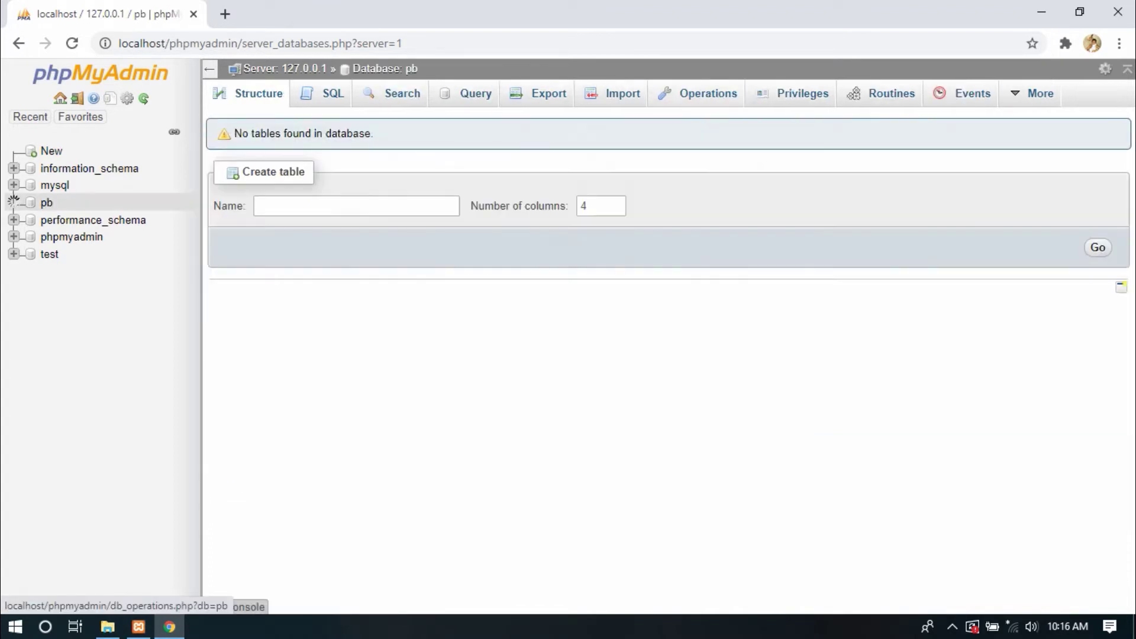
Step: Choose database pb.sql from D:\PB Offline as the file to import into the pb database
click(615, 92)
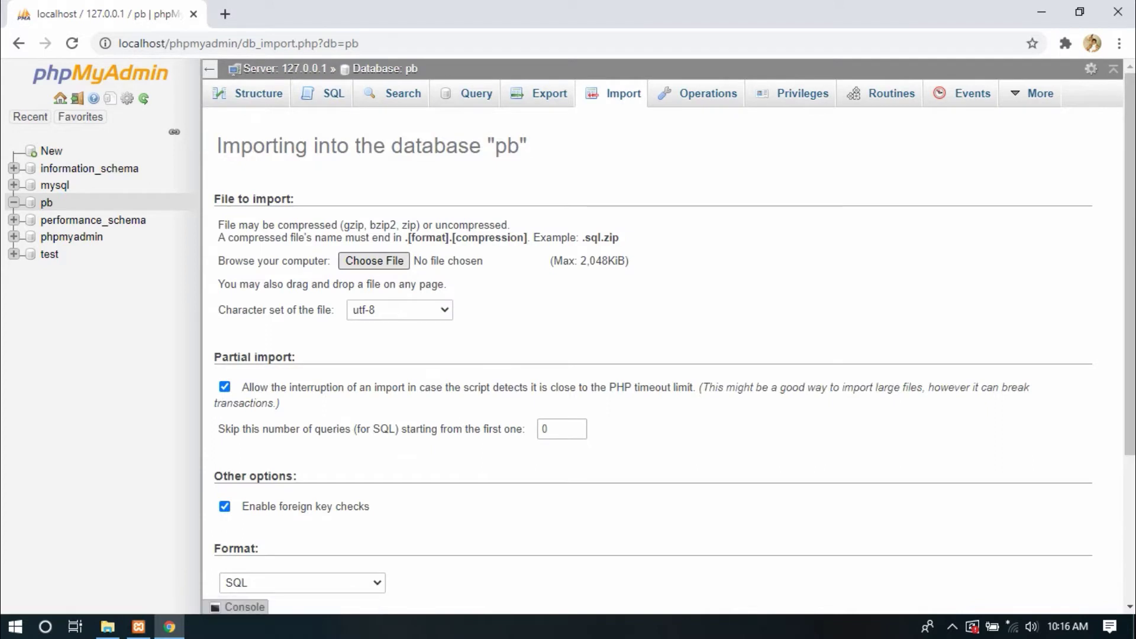
click(374, 261)
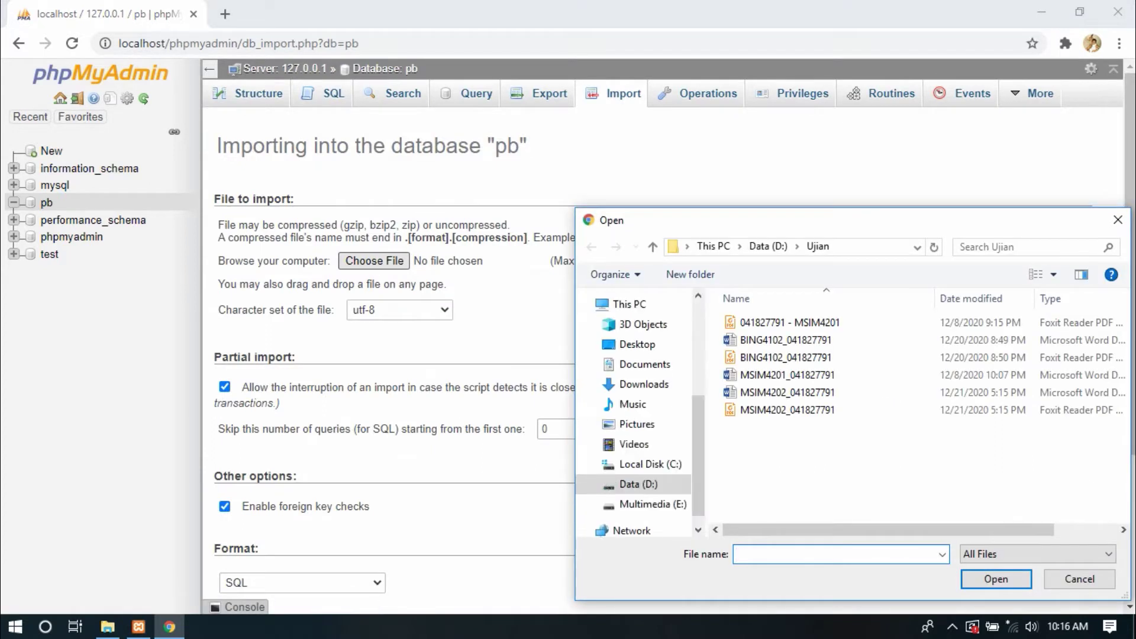
click(767, 246)
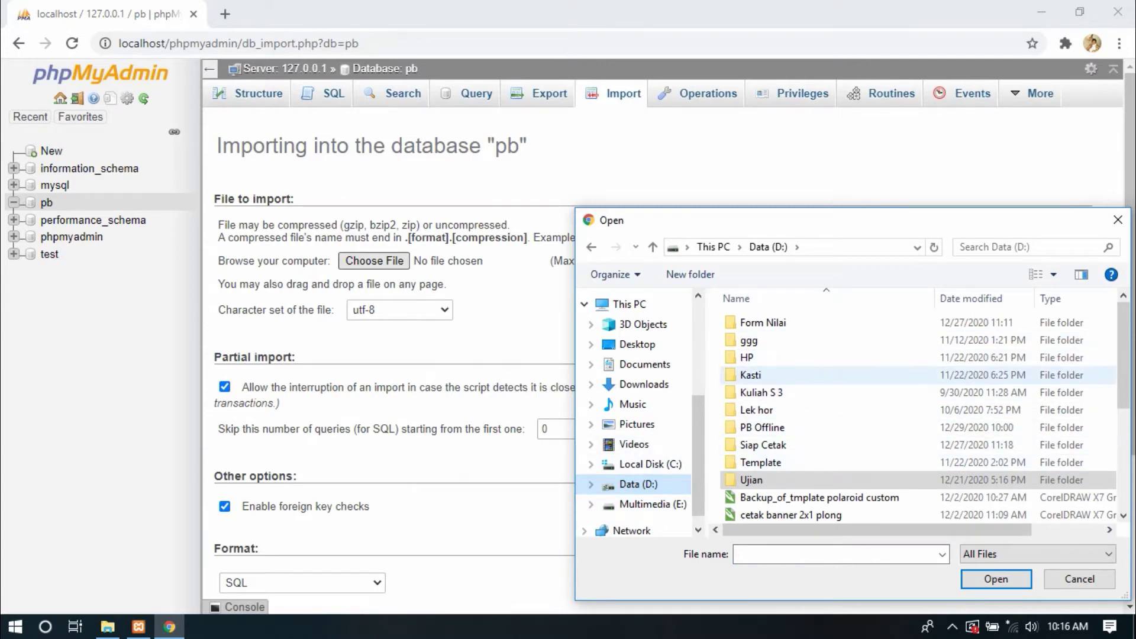
double_click(762, 427)
double_click(773, 340)
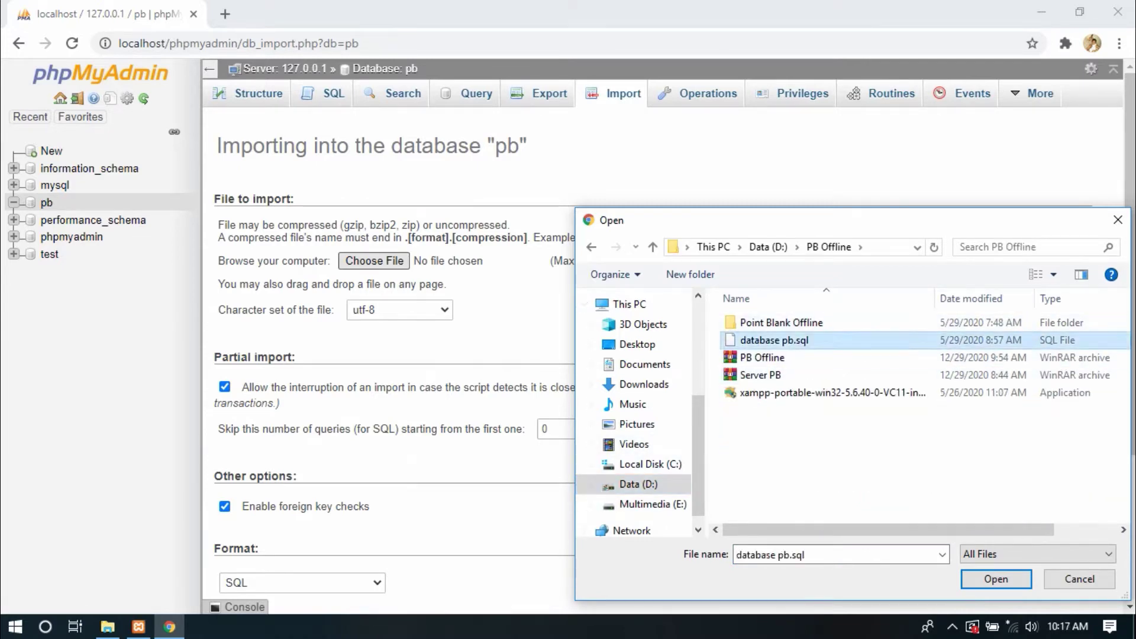
Step: Run the SQL-format import of database pb.sql into the pb database and review the executed queries
scroll(662, 355, down, 4)
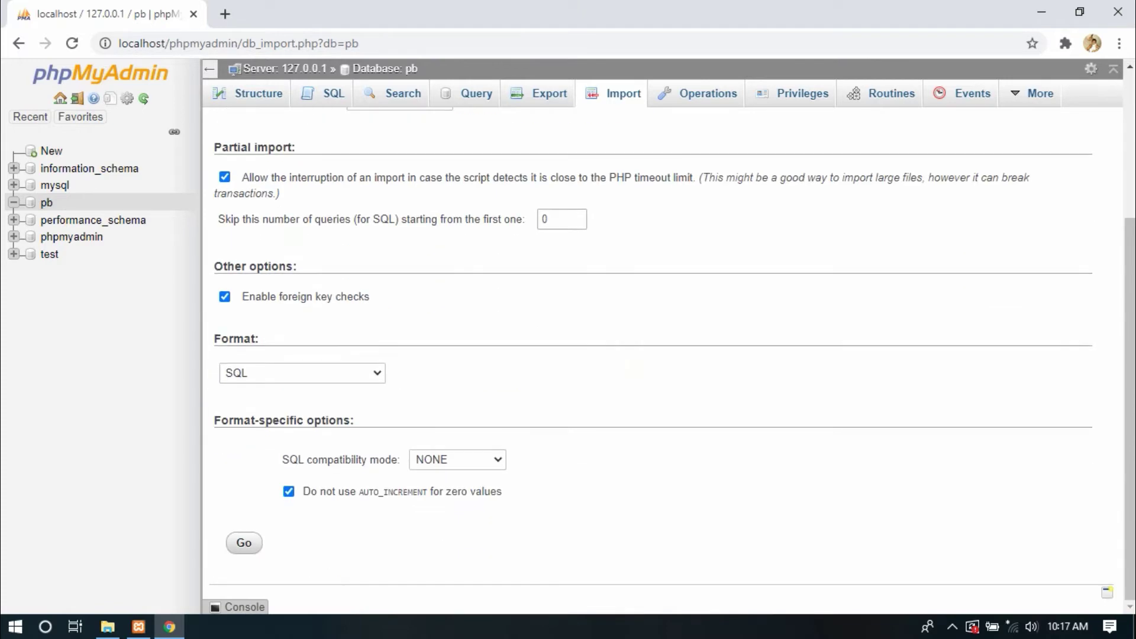
key(Return)
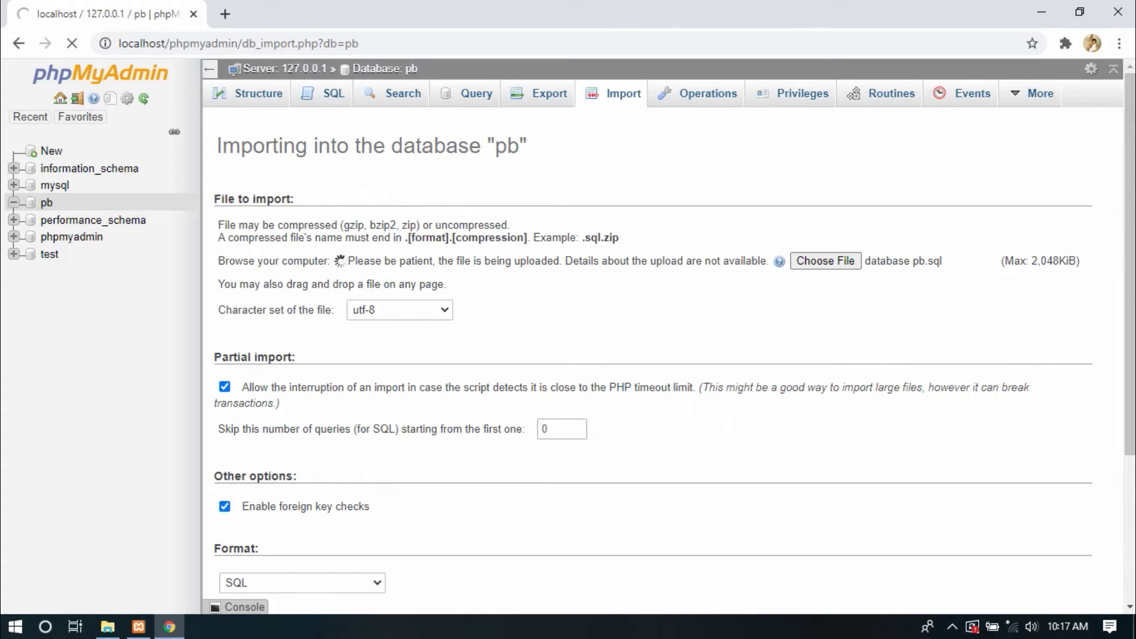
scroll(662, 355, down, 3)
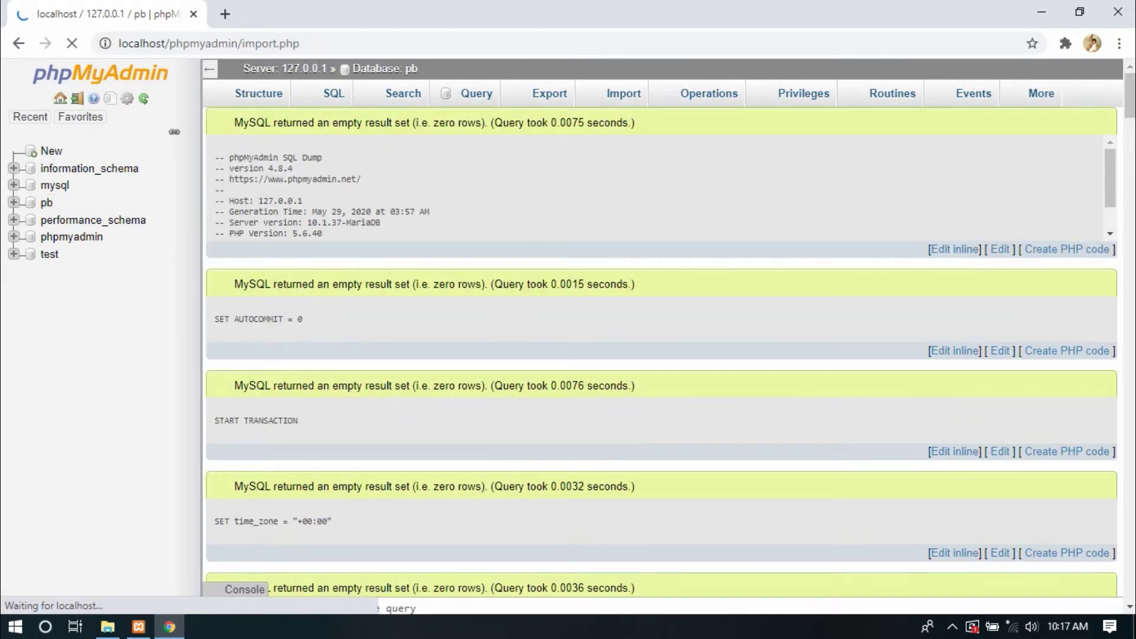
scroll(662, 360, down, 2)
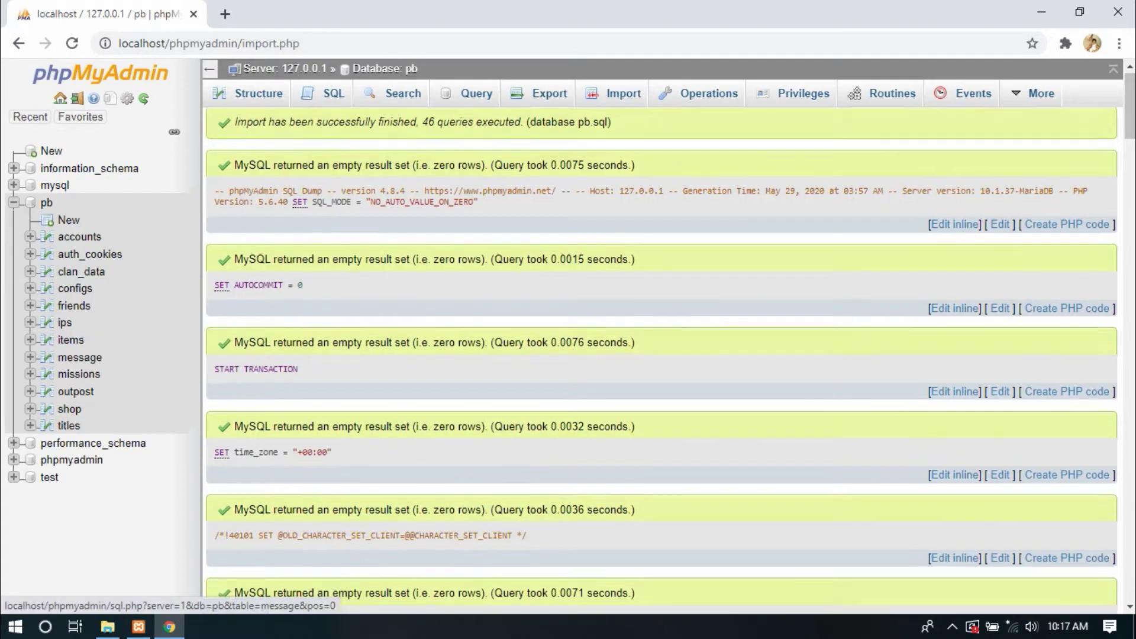
scroll(662, 359, up, 2)
scroll(662, 360, down, 20)
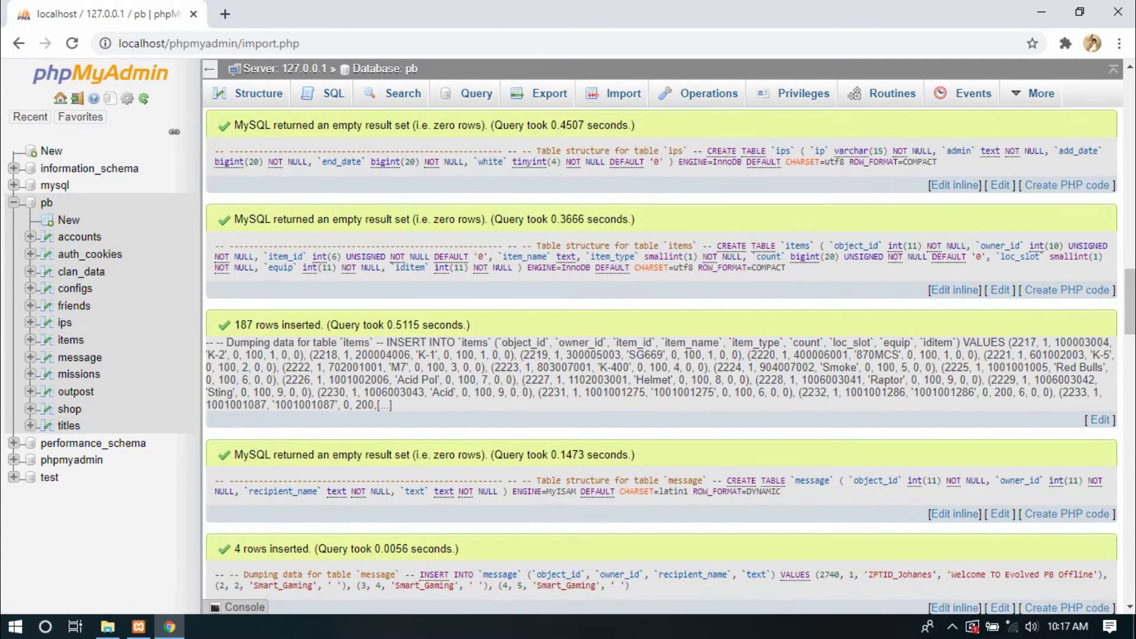
mouse_move(1032, 93)
scroll(662, 355, up, 8)
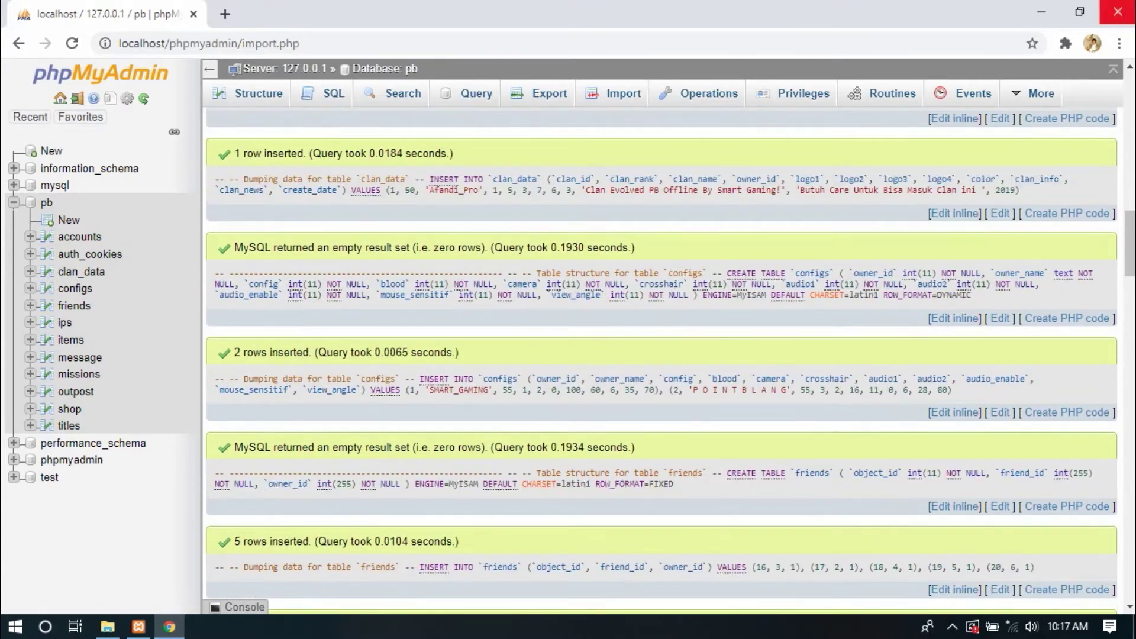
Step: Close Google Chrome and open the Point Blank Offline folder in File Explorer to locate the PLAY PB OFFLINE application
key(alt+Tab)
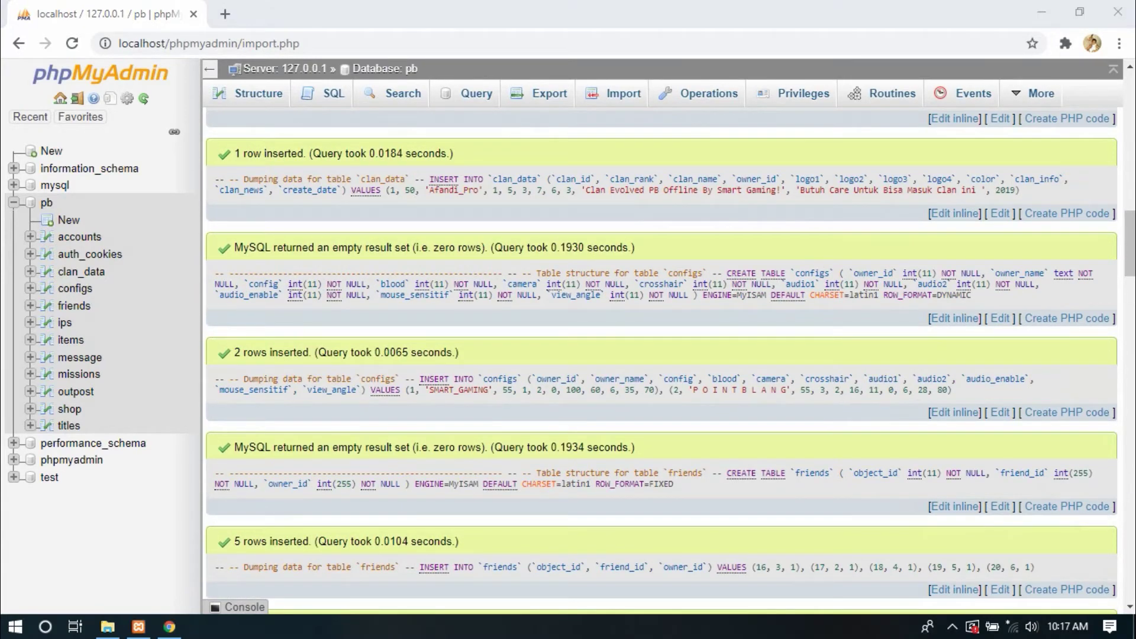
click(1117, 11)
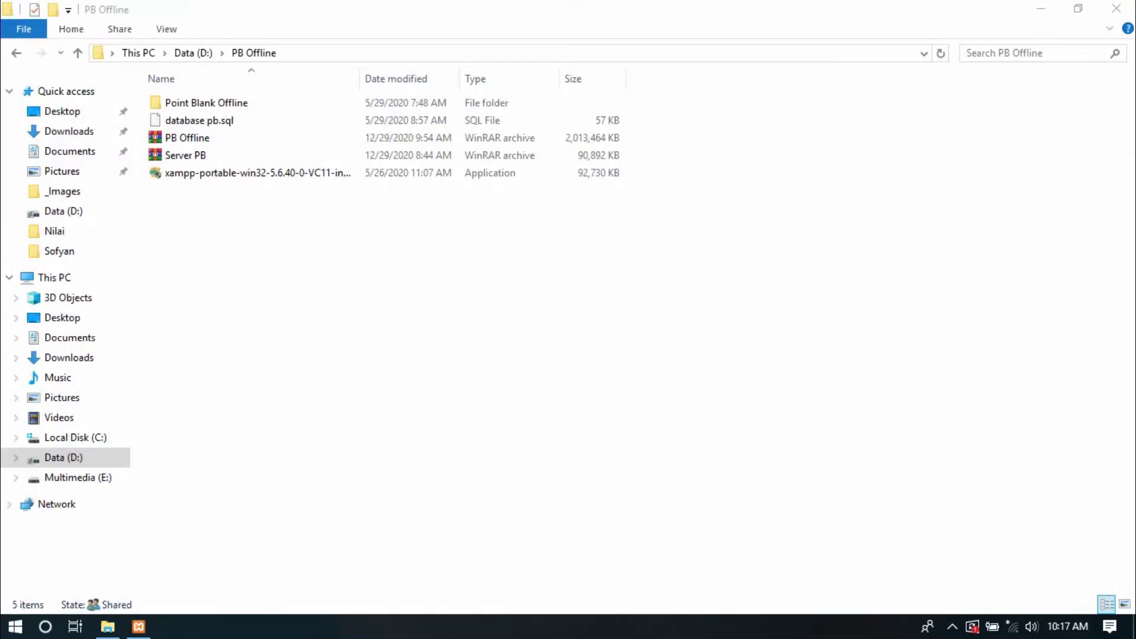
double_click(206, 102)
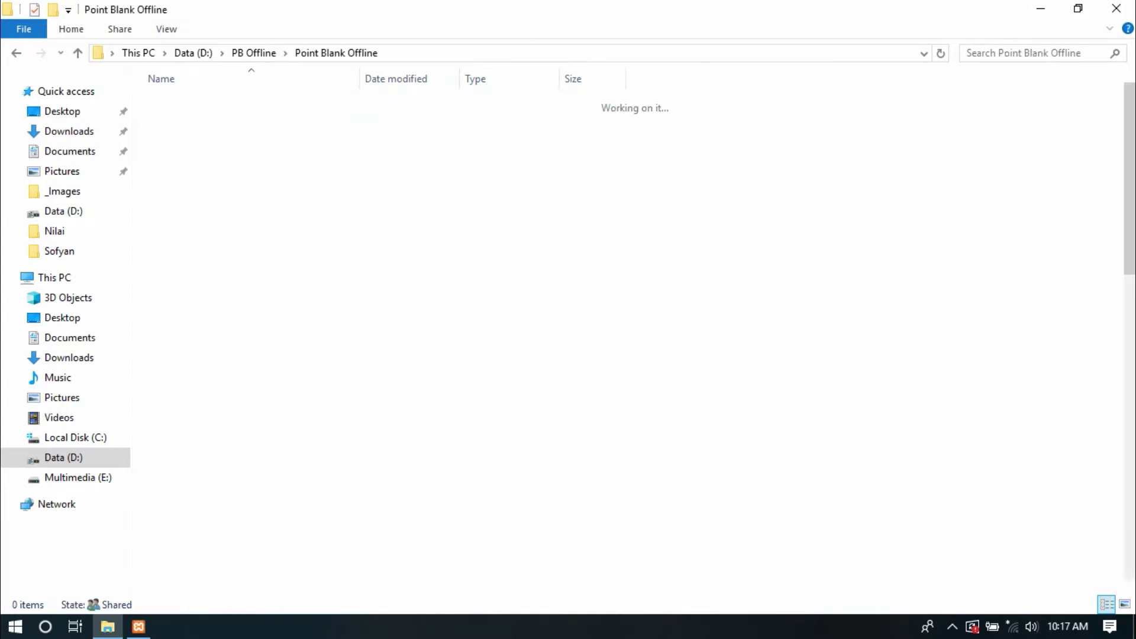
scroll(237, 358, down, 15)
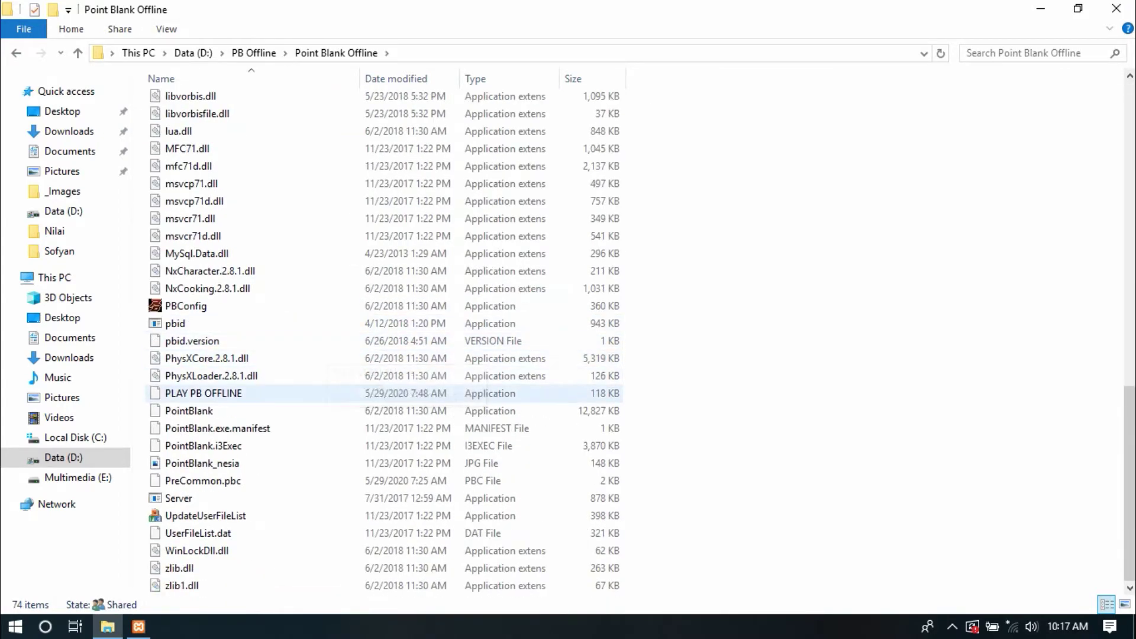
scroll(237, 346, up, 10)
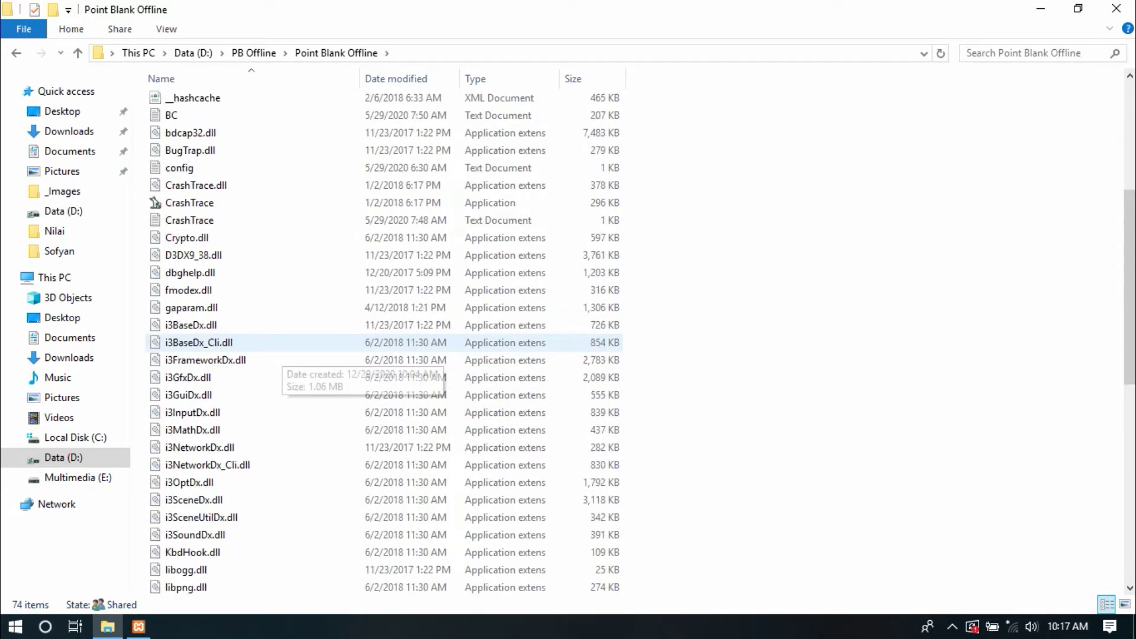
scroll(278, 349, up, 6)
scroll(284, 355, down, 10)
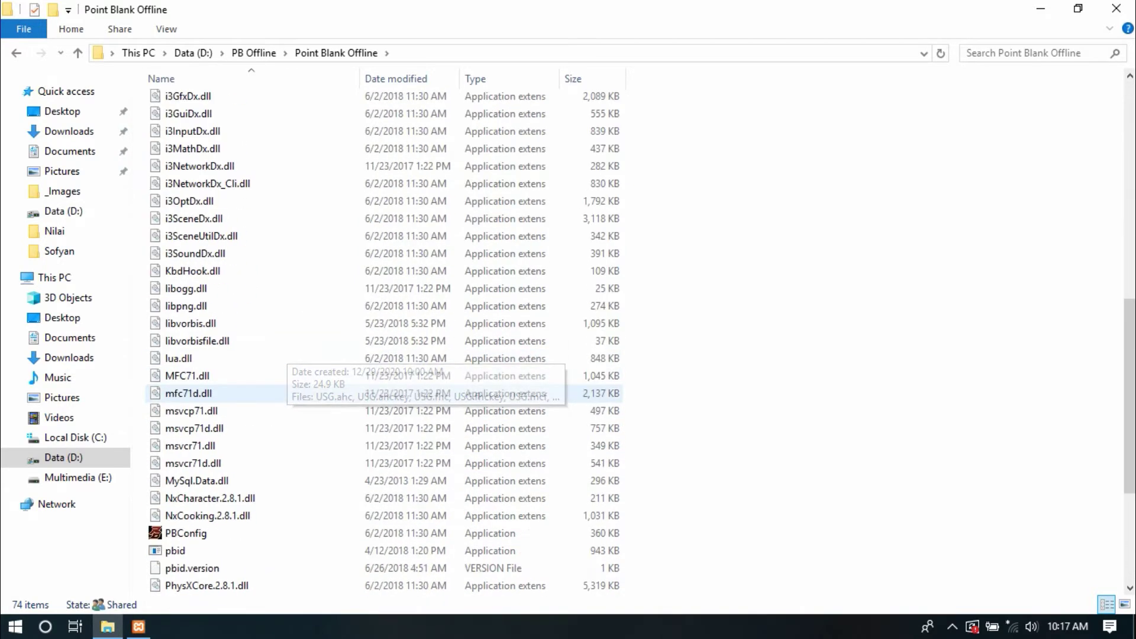
scroll(279, 394, down, 4)
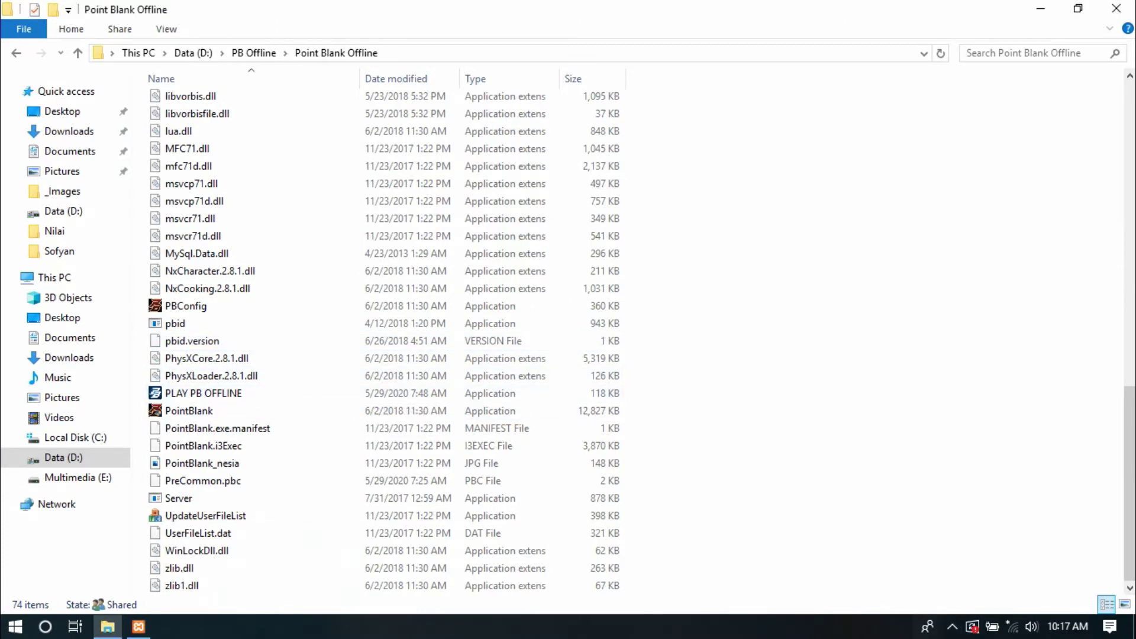
Step: Turn off real-time protection in Windows Defender Security Center's virus and threat protection settings and close it
click(952, 626)
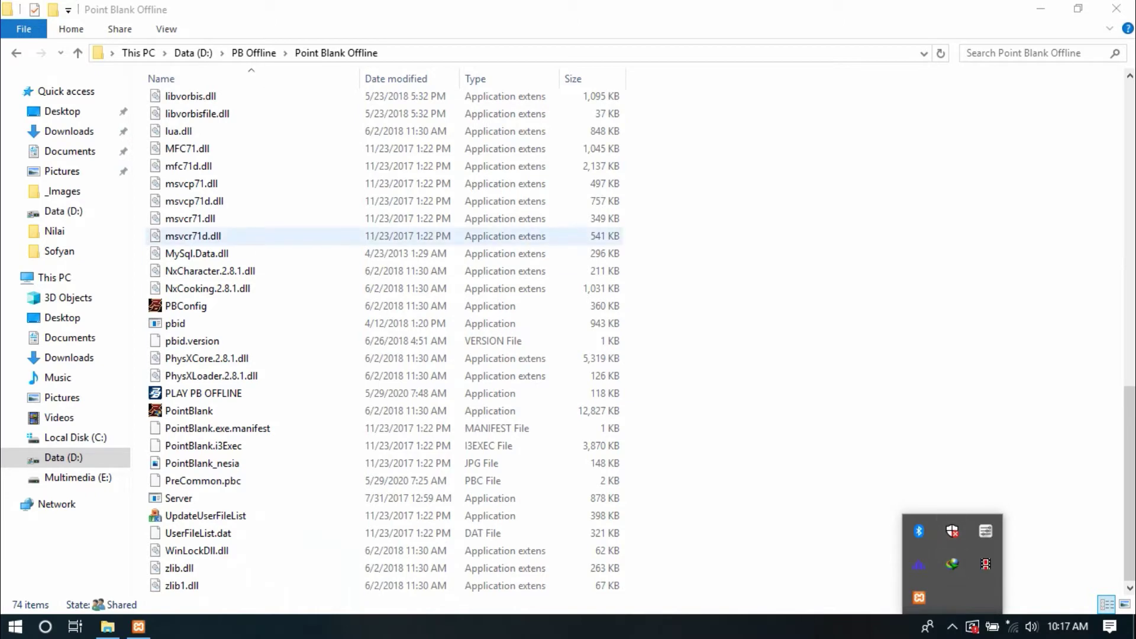
click(952, 531)
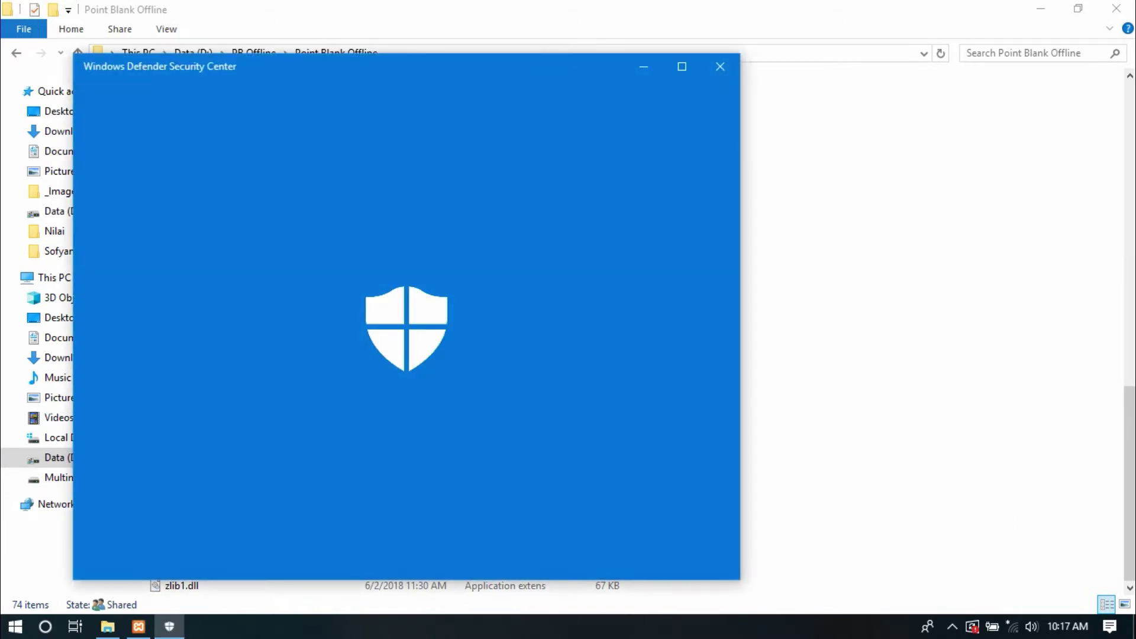
click(207, 367)
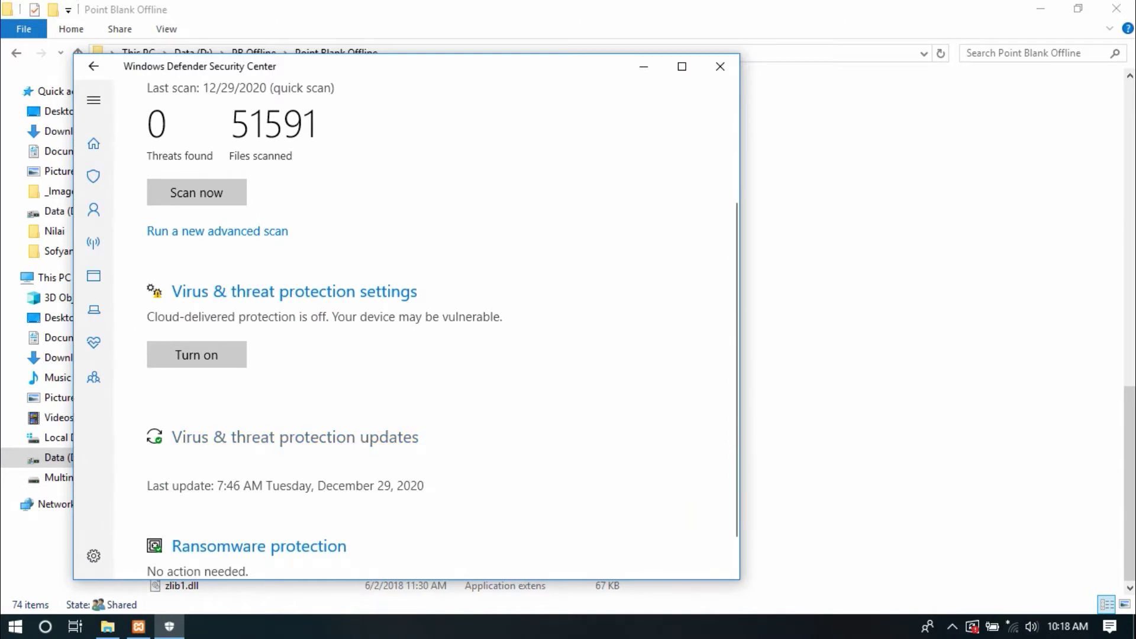
click(294, 291)
click(165, 325)
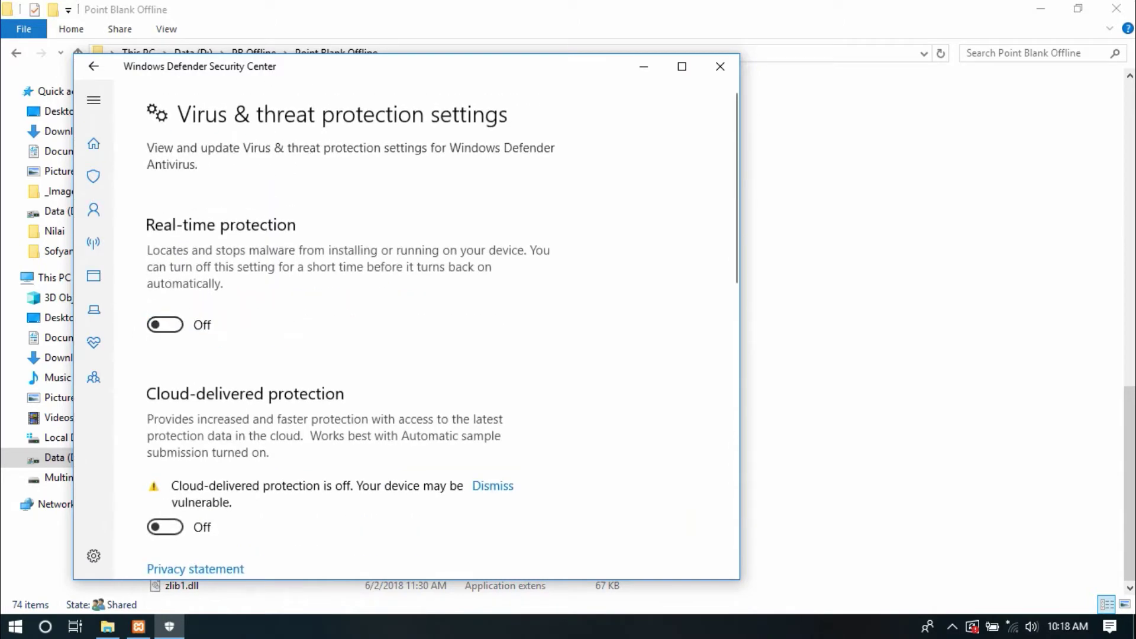
click(720, 66)
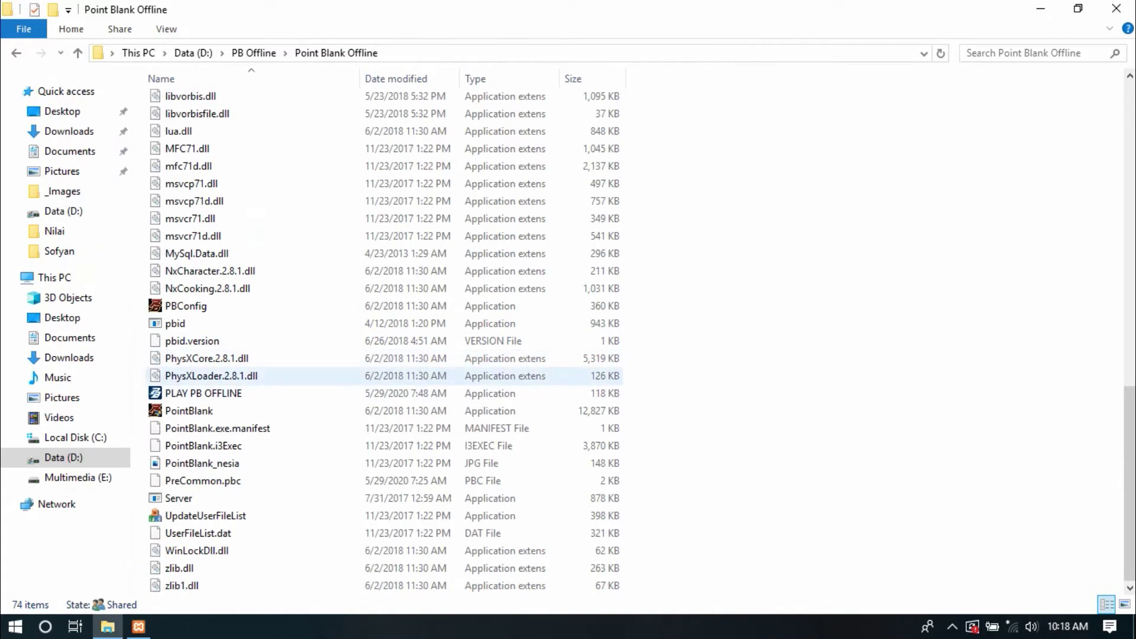
Step: Create a desktop shortcut for the PLAY PB OFFLINE application and close File Explorer
click(203, 392)
right_click(223, 393)
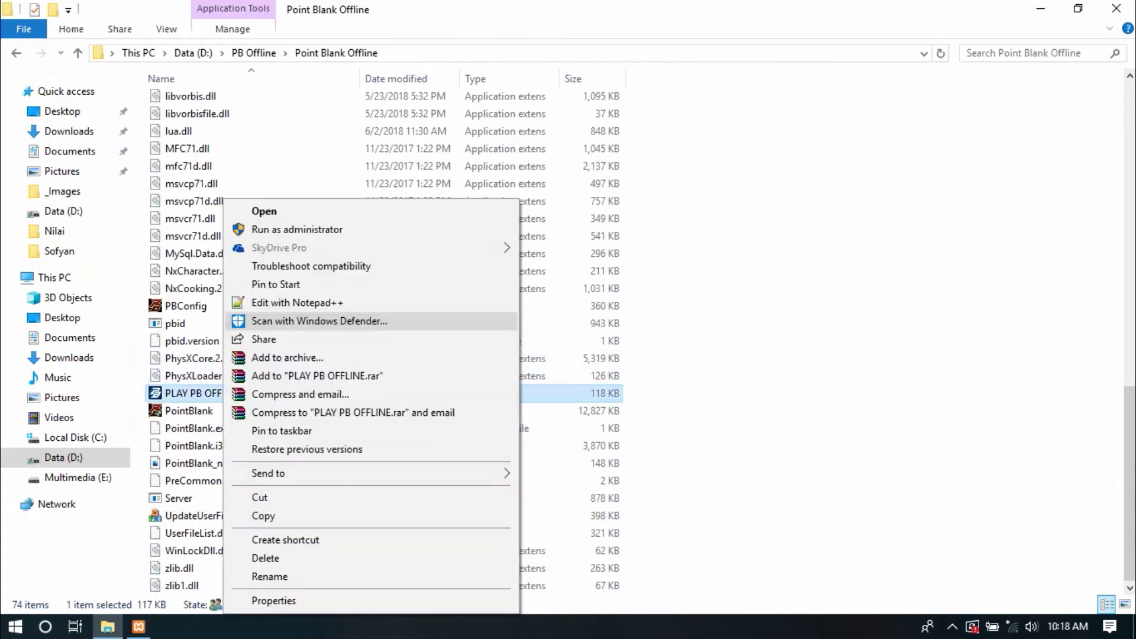
mouse_move(278, 473)
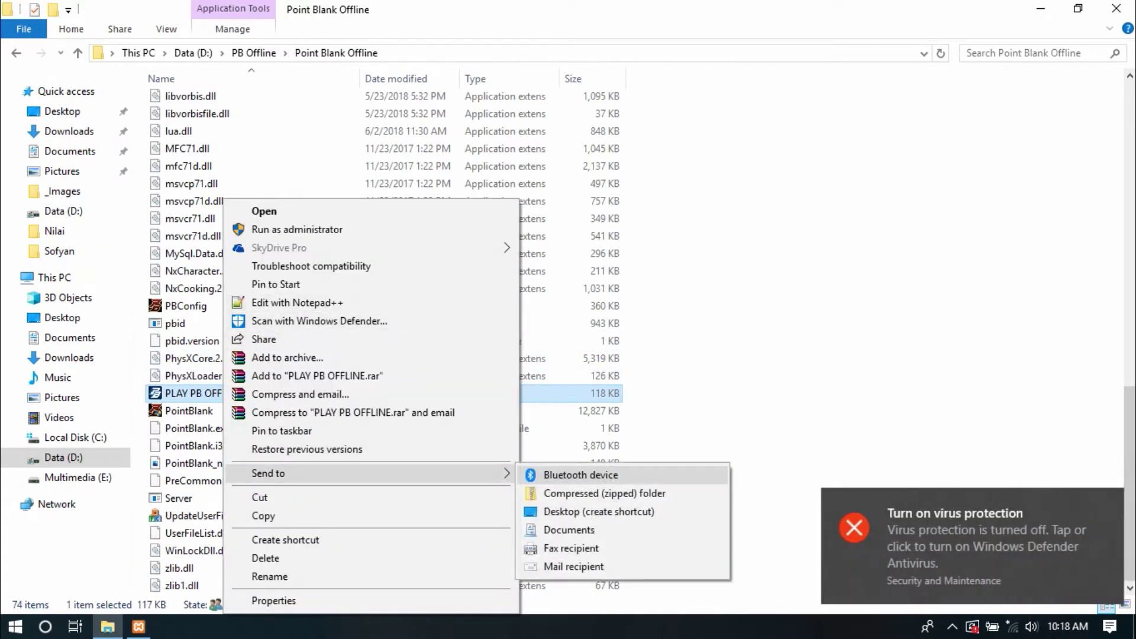
click(592, 511)
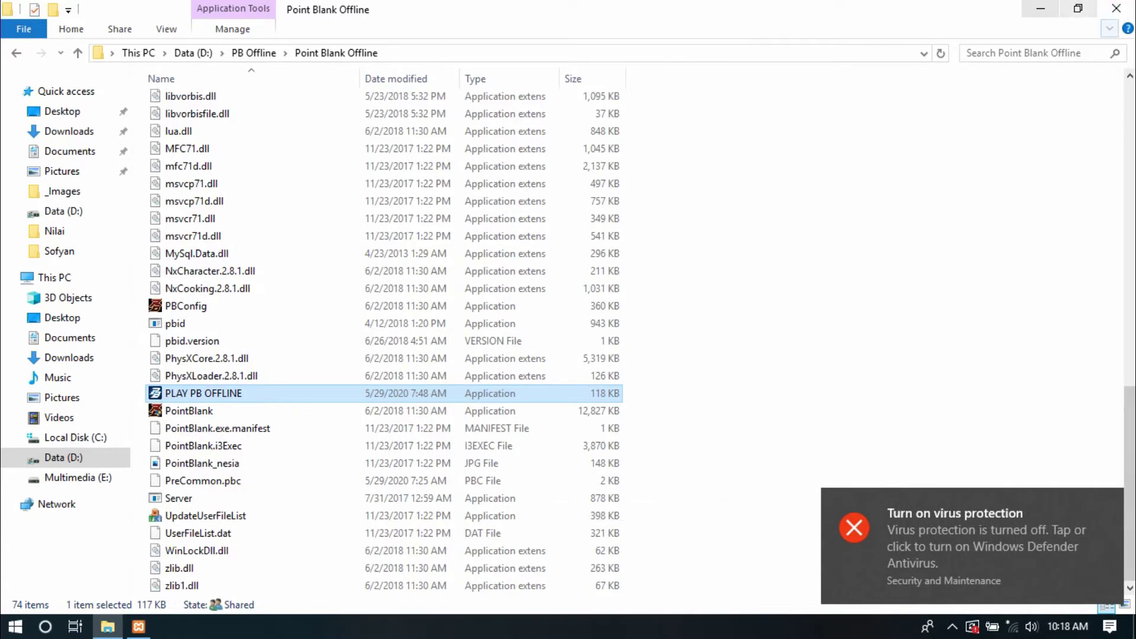
click(1116, 9)
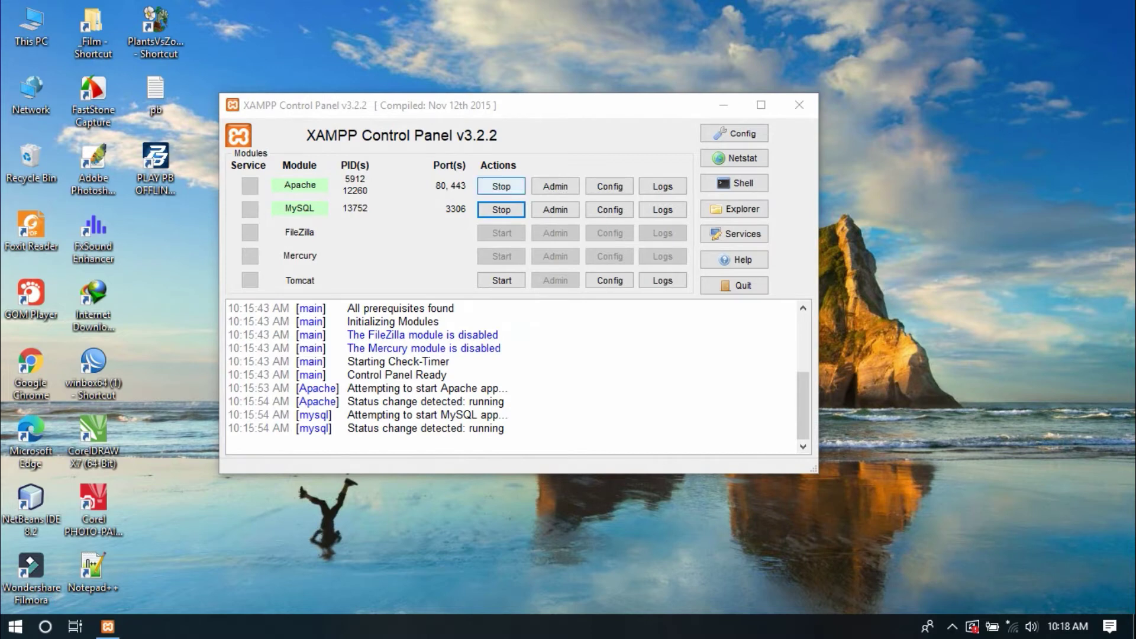
Step: In the XAMPP Control Panel, stop the Apache module and close the panel
click(500, 185)
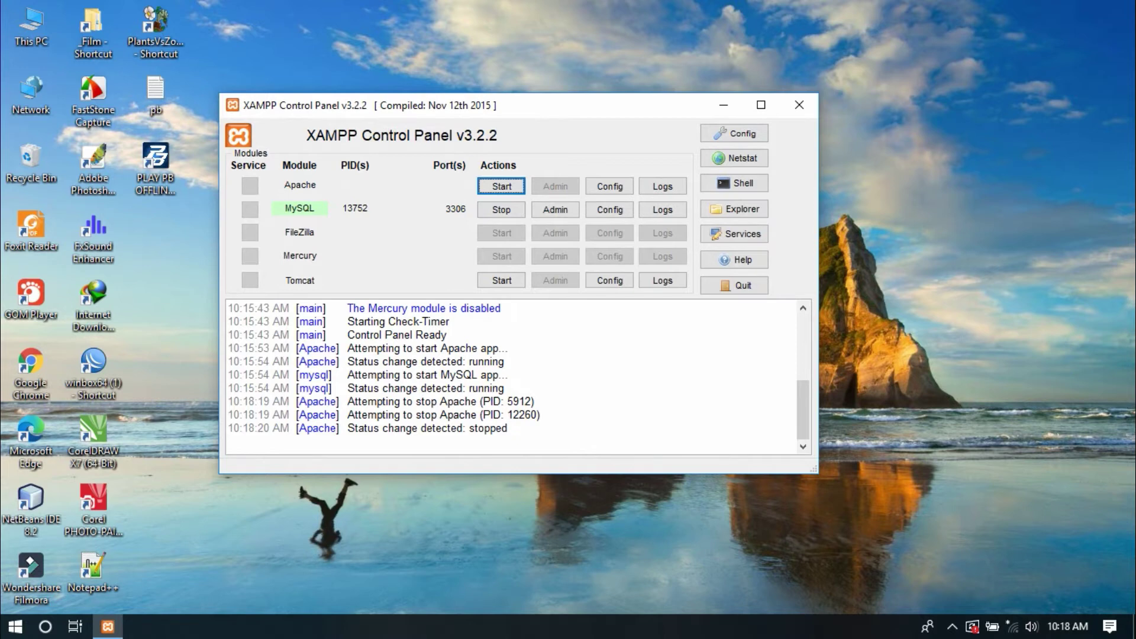
drag(518, 106, 608, 114)
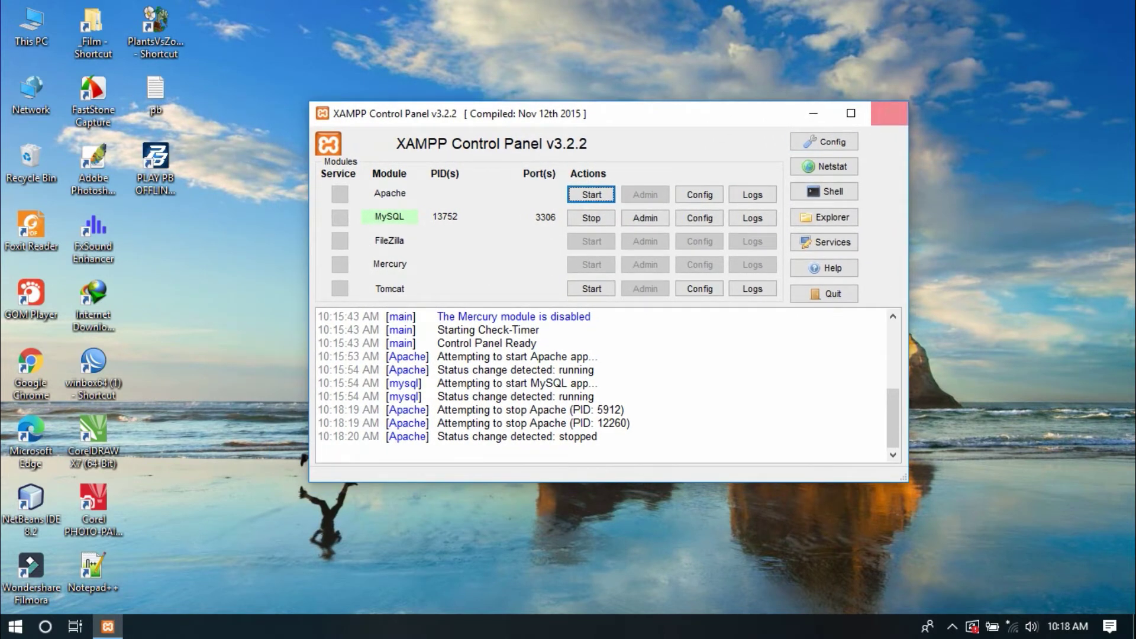
click(889, 113)
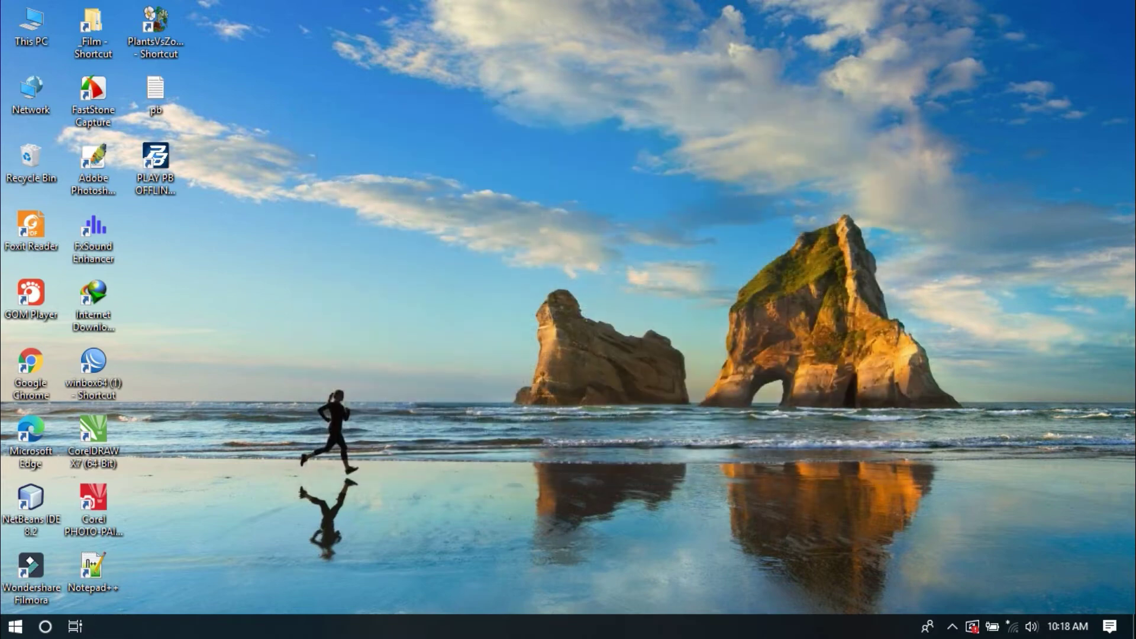
Step: Launch PLAY PB OFFLINE from its desktop shortcut and minimize the RealGood_version38/39_2017 server console
double_click(155, 165)
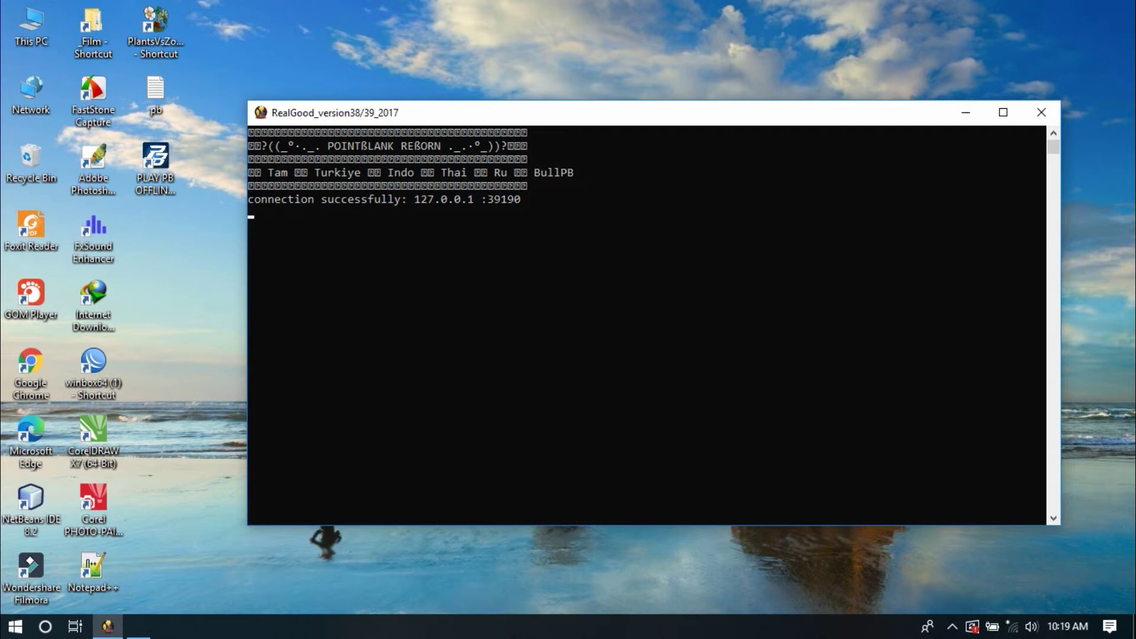
drag(431, 112, 417, 113)
click(416, 226)
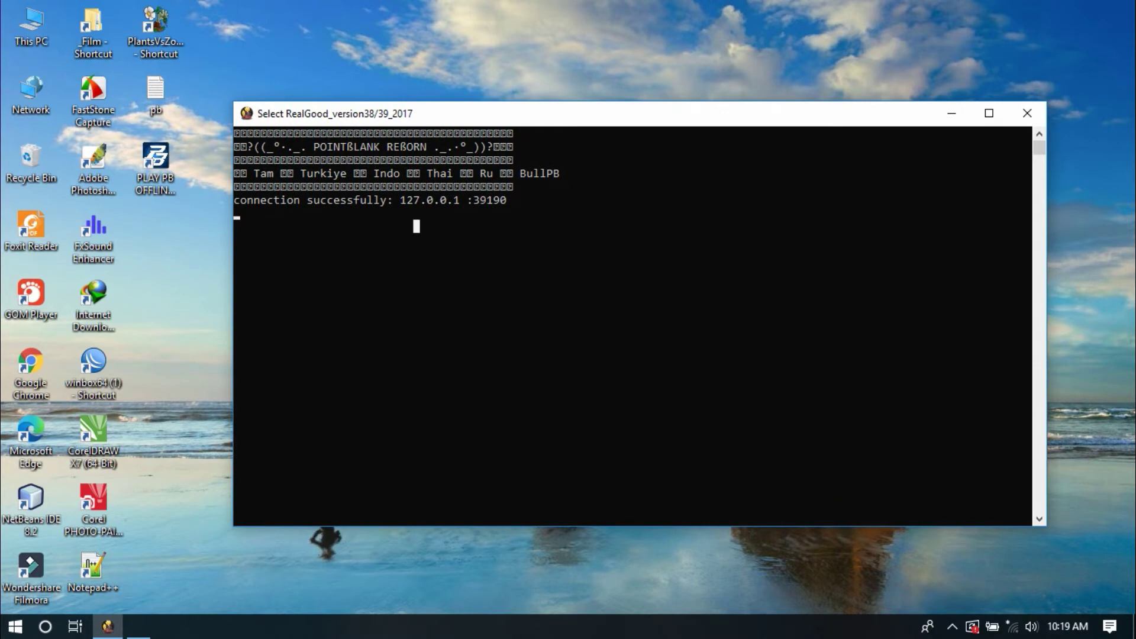
click(350, 226)
click(284, 213)
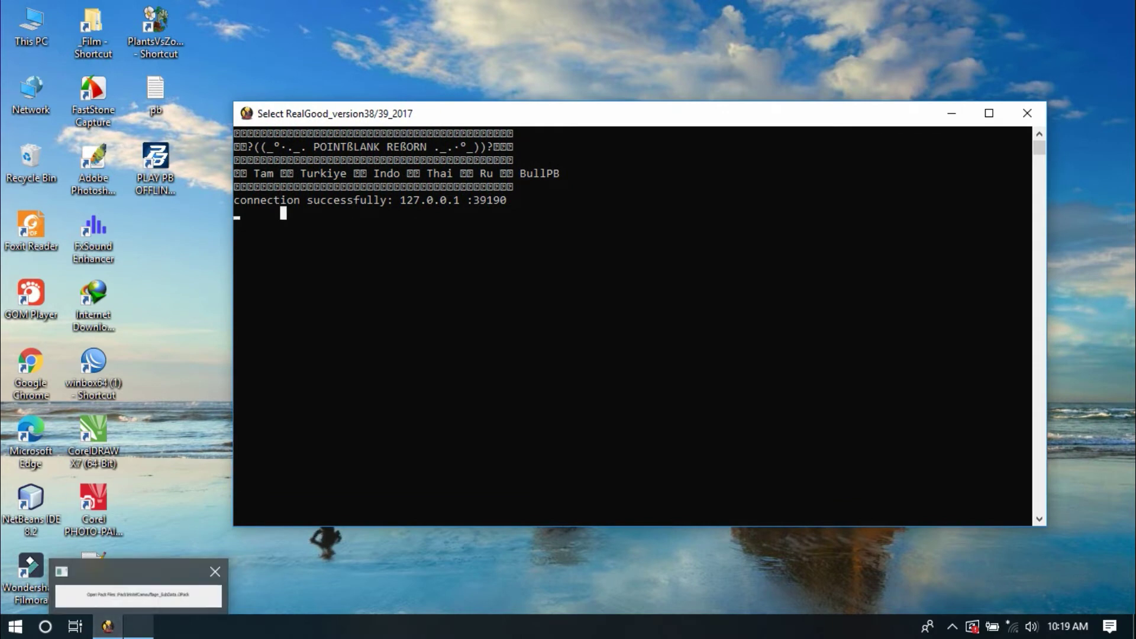
click(139, 626)
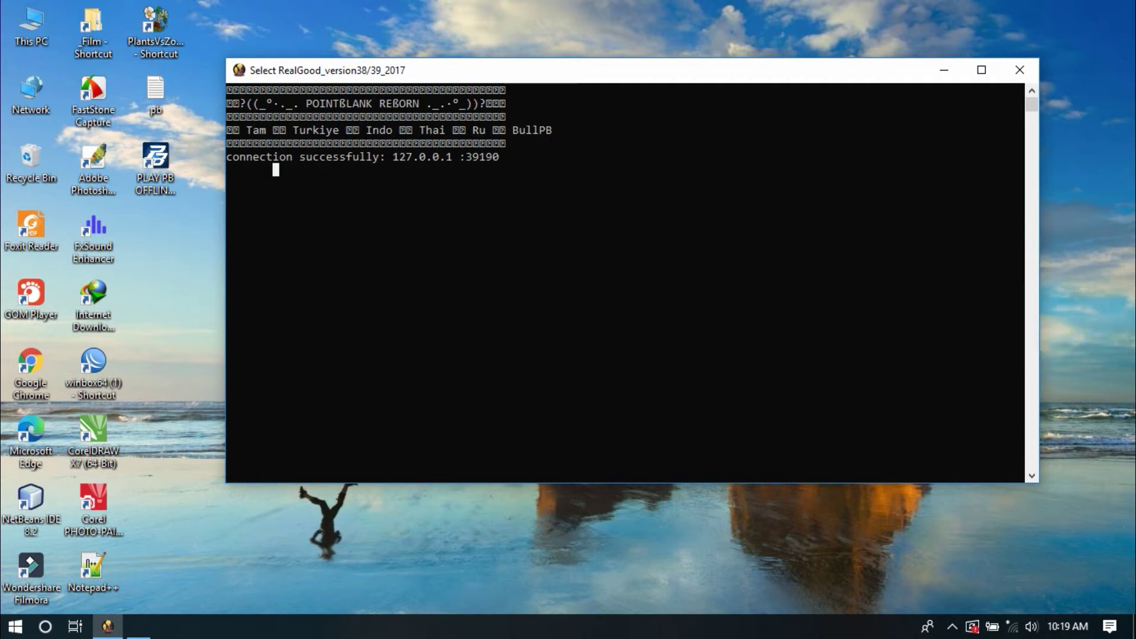
click(944, 70)
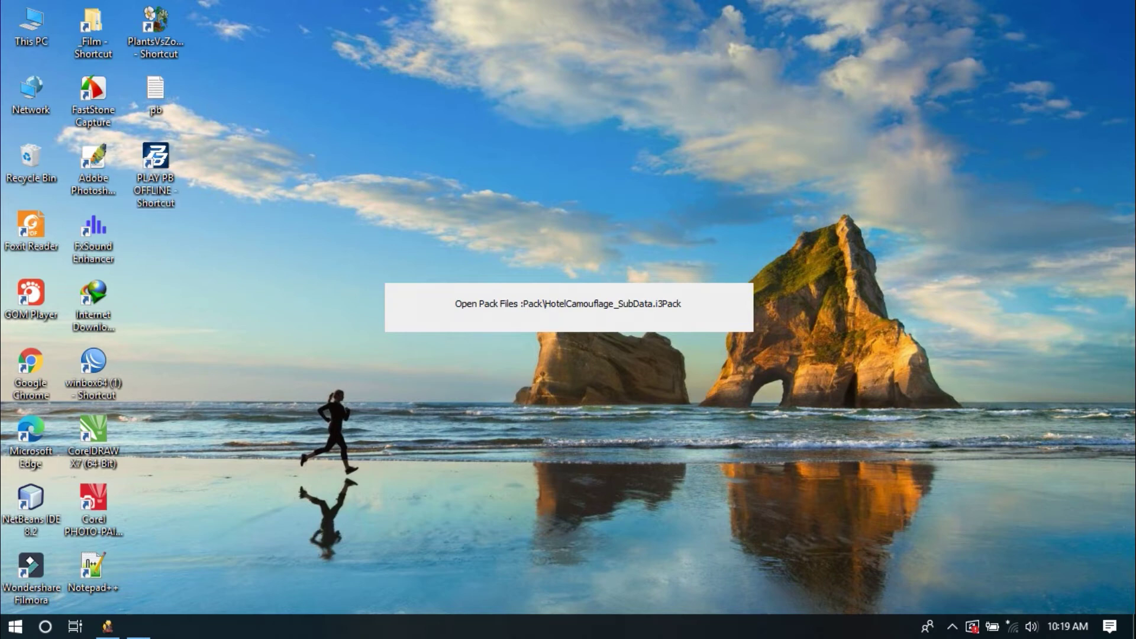
right_click(353, 82)
click(378, 132)
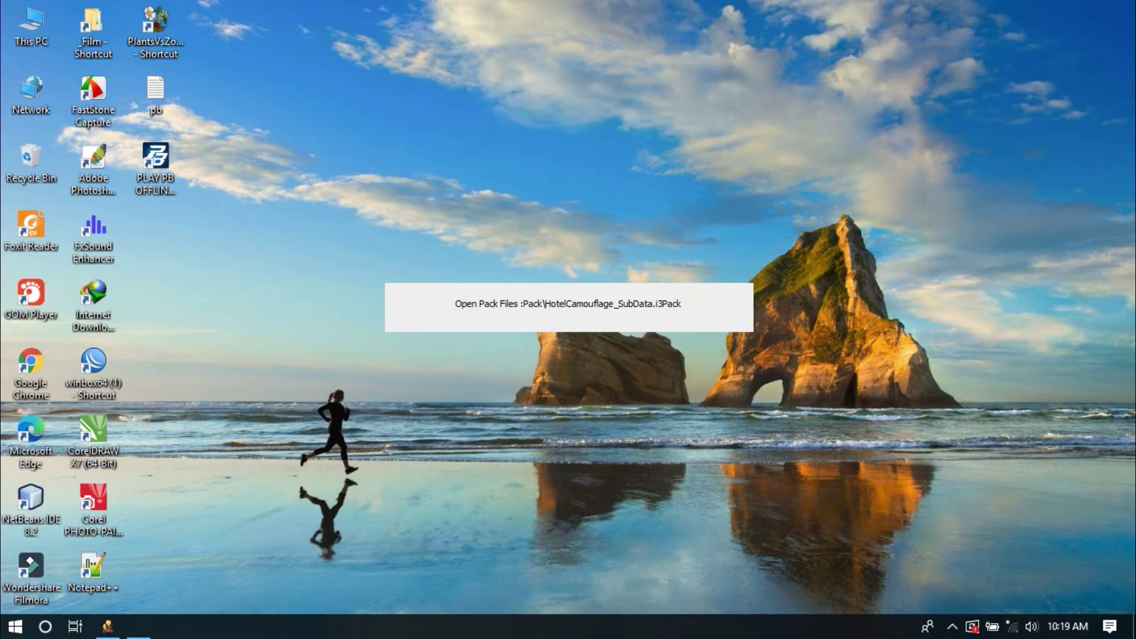
mouse_move(139, 626)
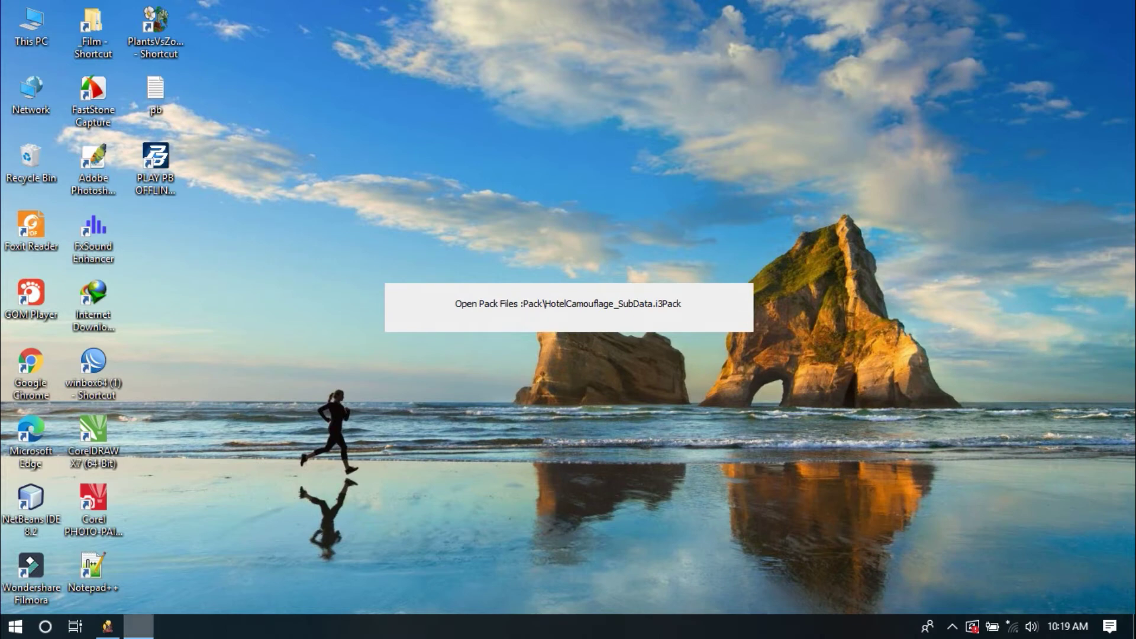
right_click(301, 219)
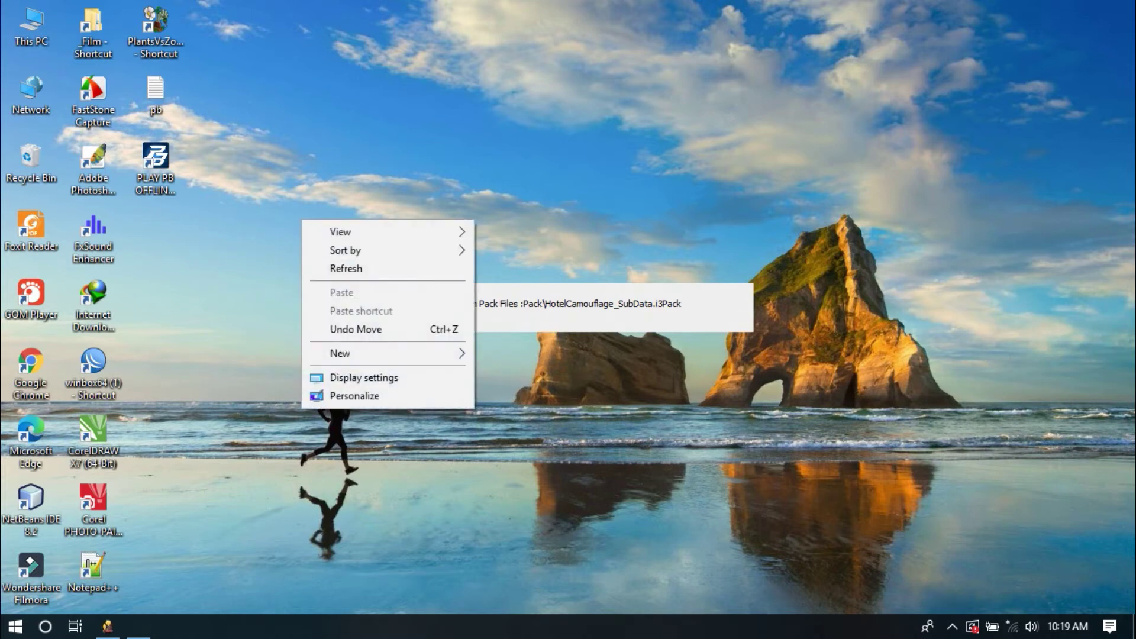
click(320, 269)
key(alt+Tab)
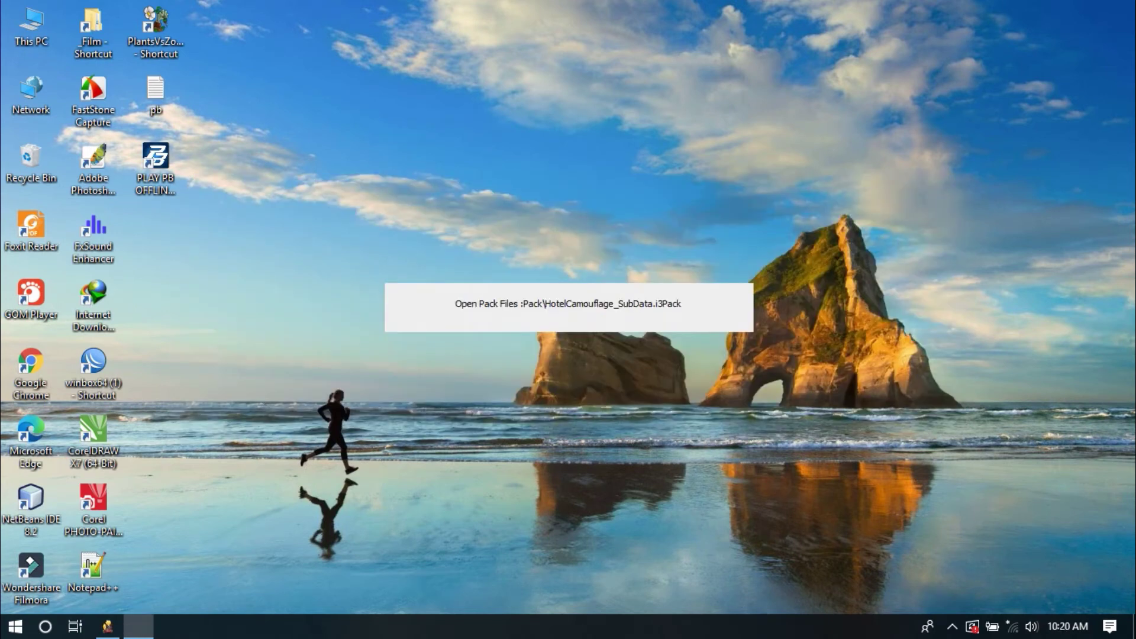
right_click(277, 255)
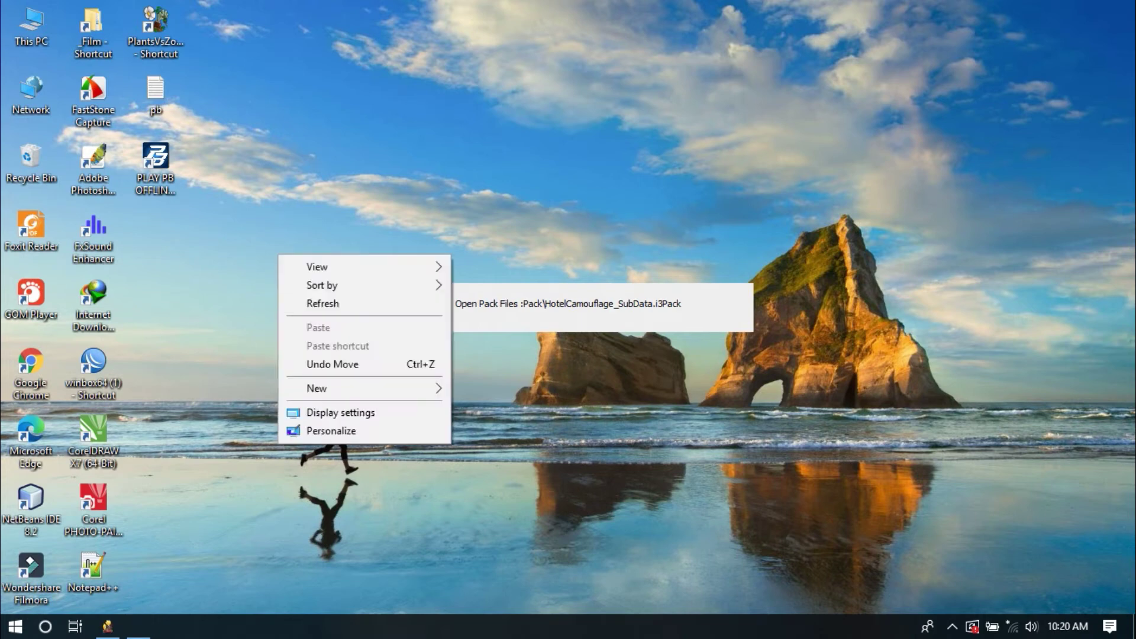
click(311, 302)
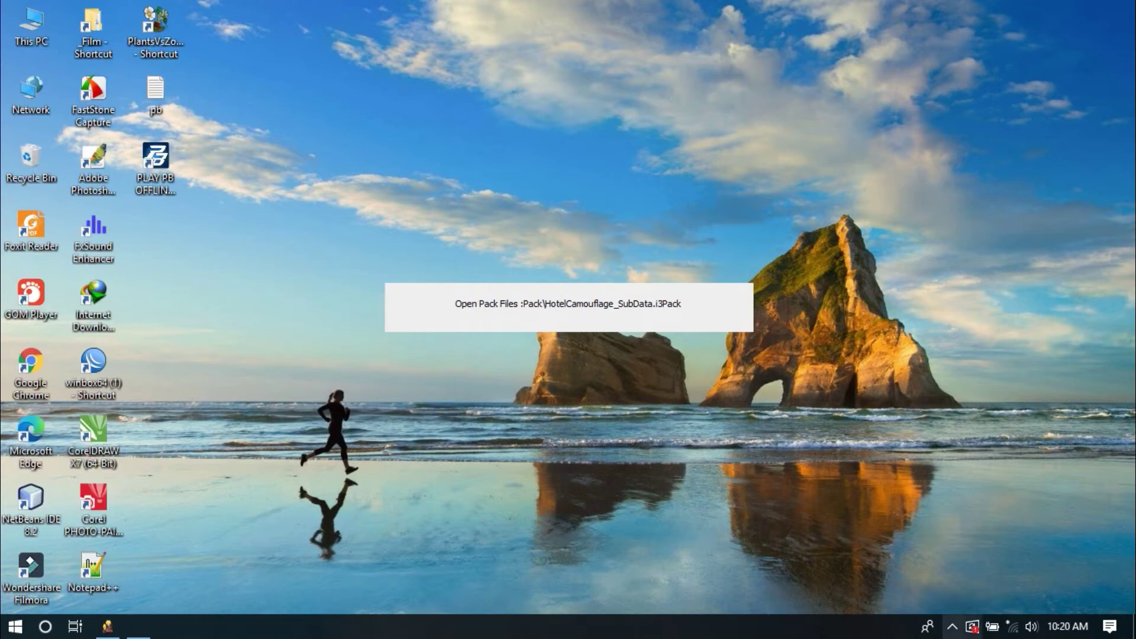
key(super+a)
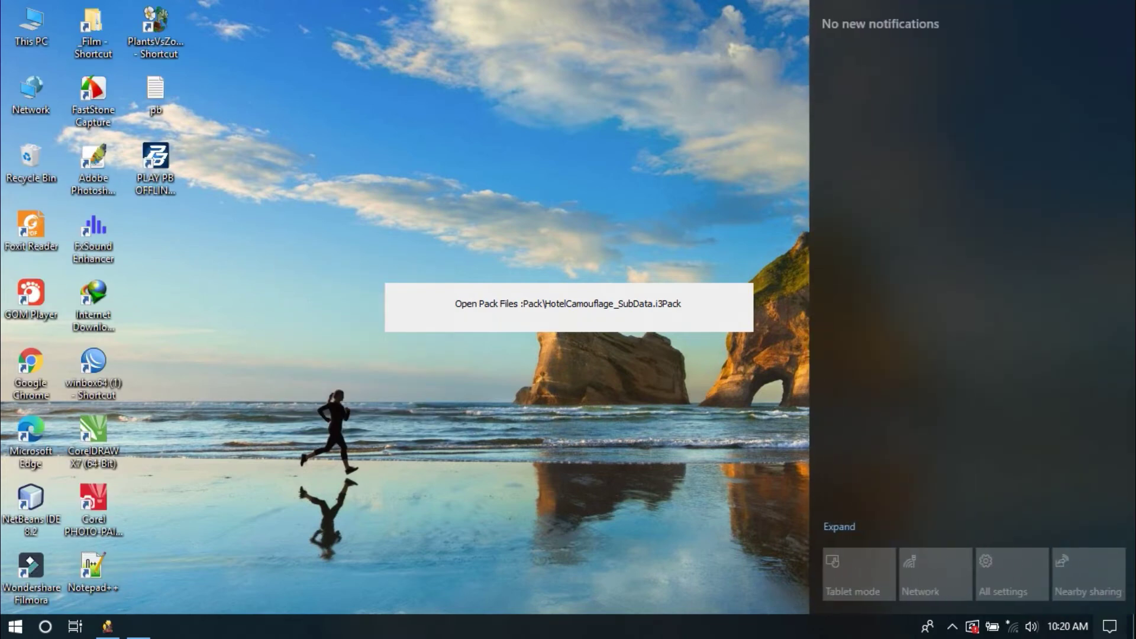
click(1075, 537)
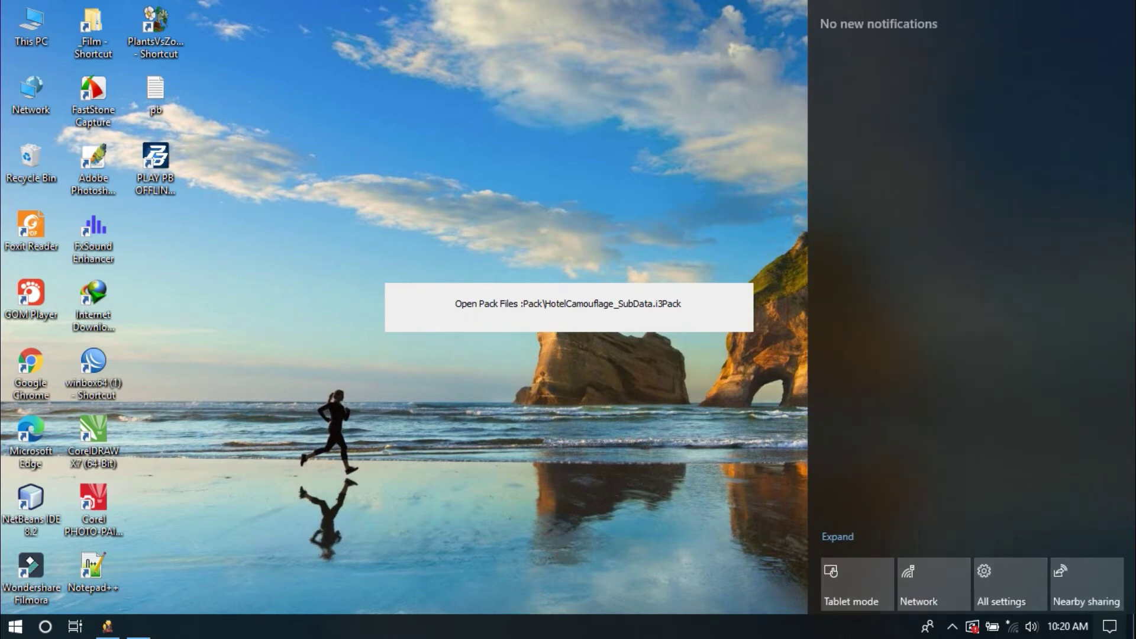
key(super+a)
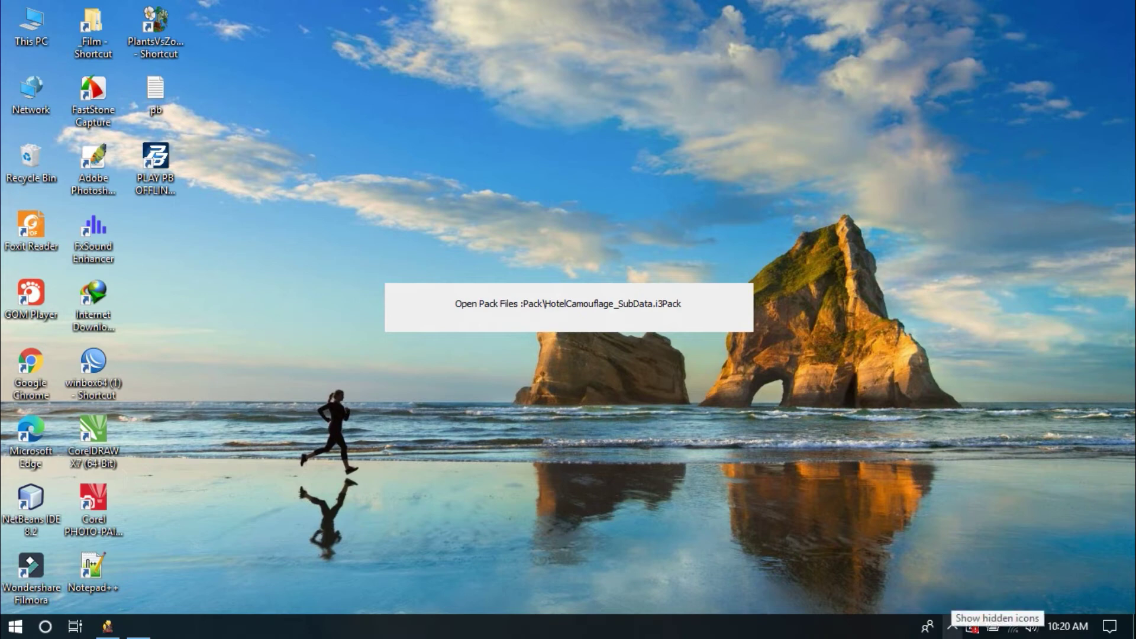
click(952, 626)
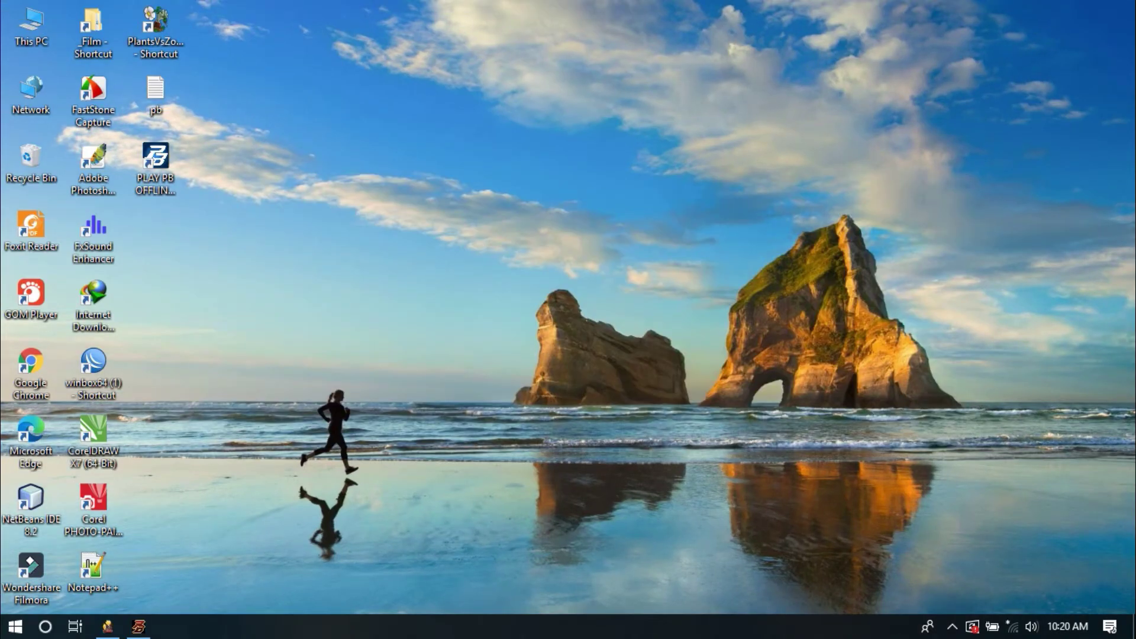
key(alt+Tab)
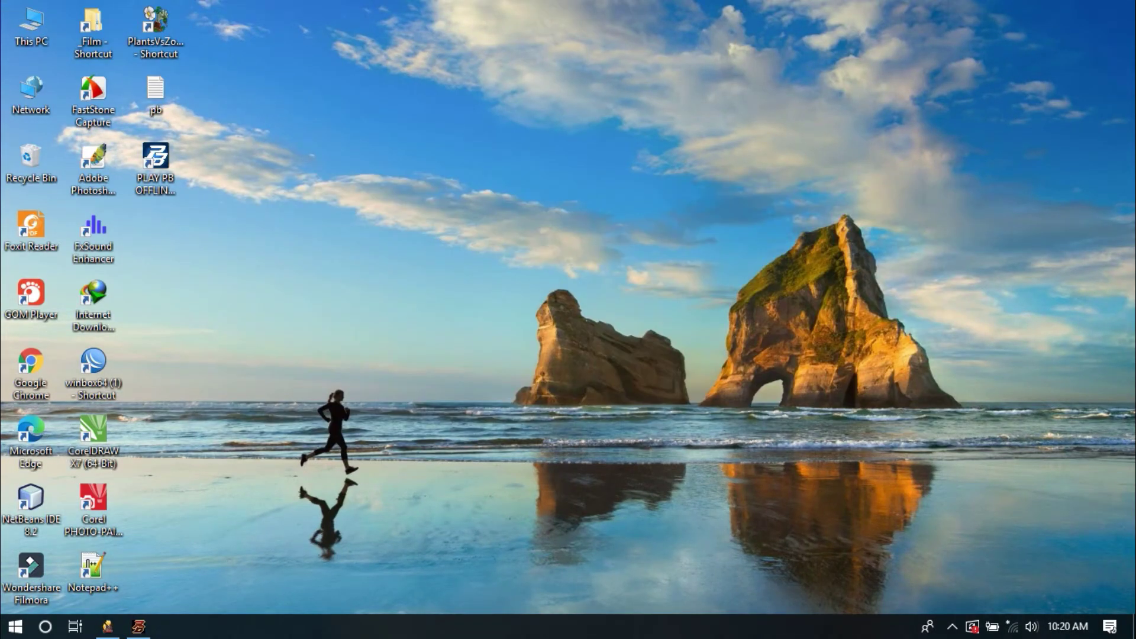